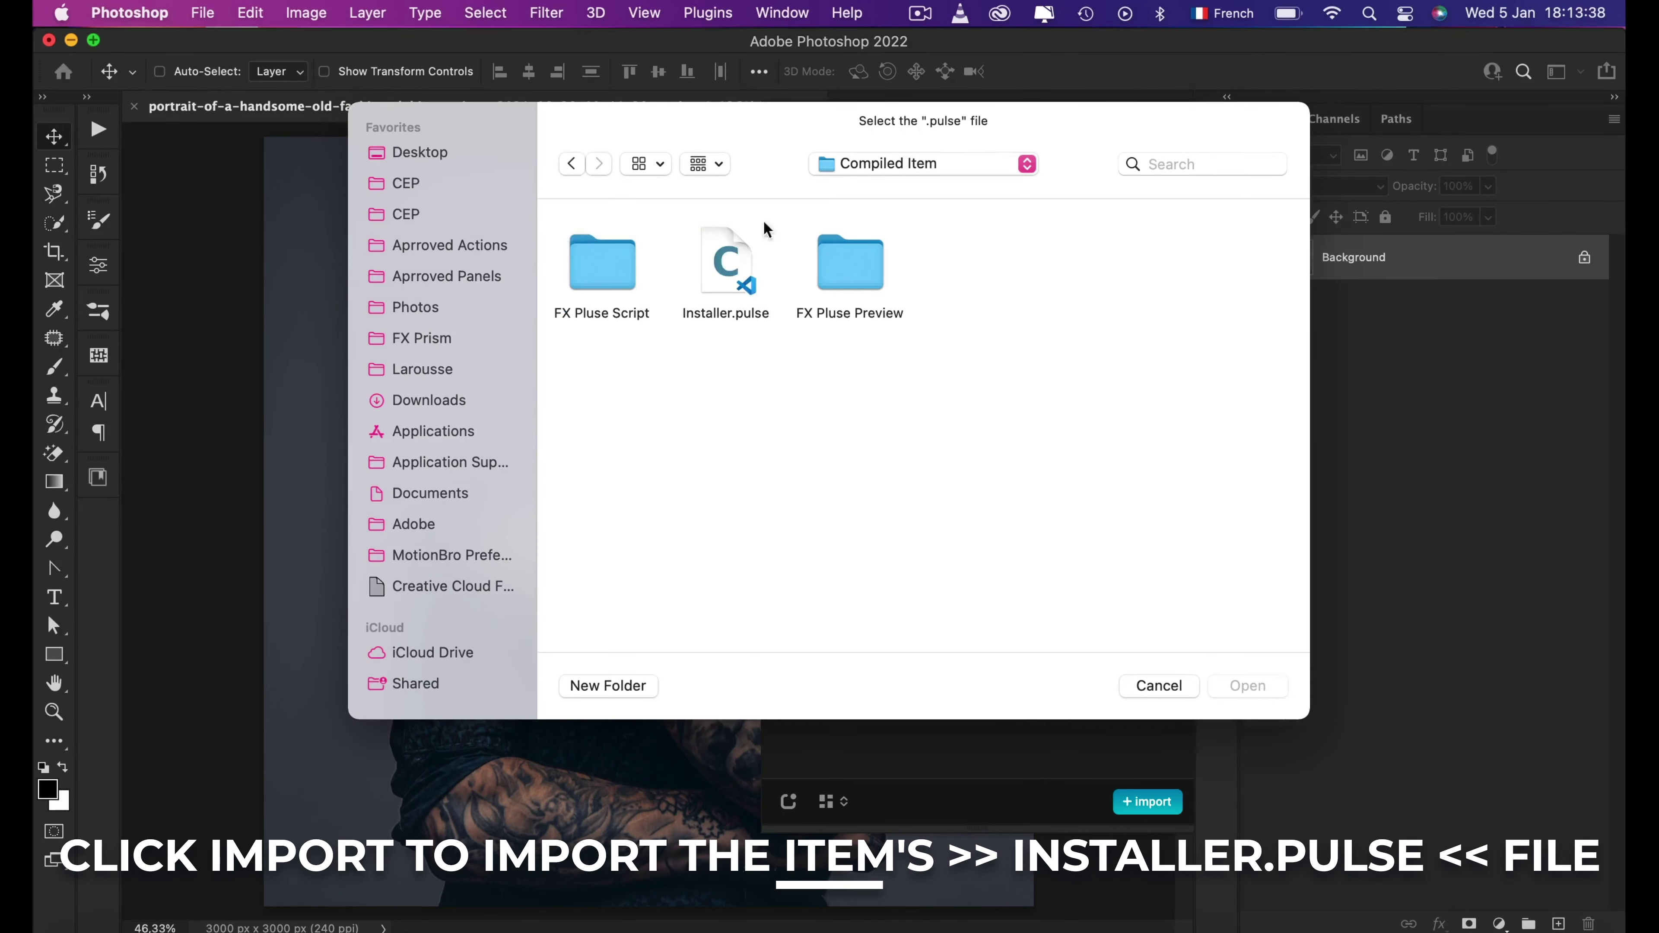
Import the Installer.pulse file and activate the Drawing Cartoon item with the account e-mail and the purchase code
click(724, 264)
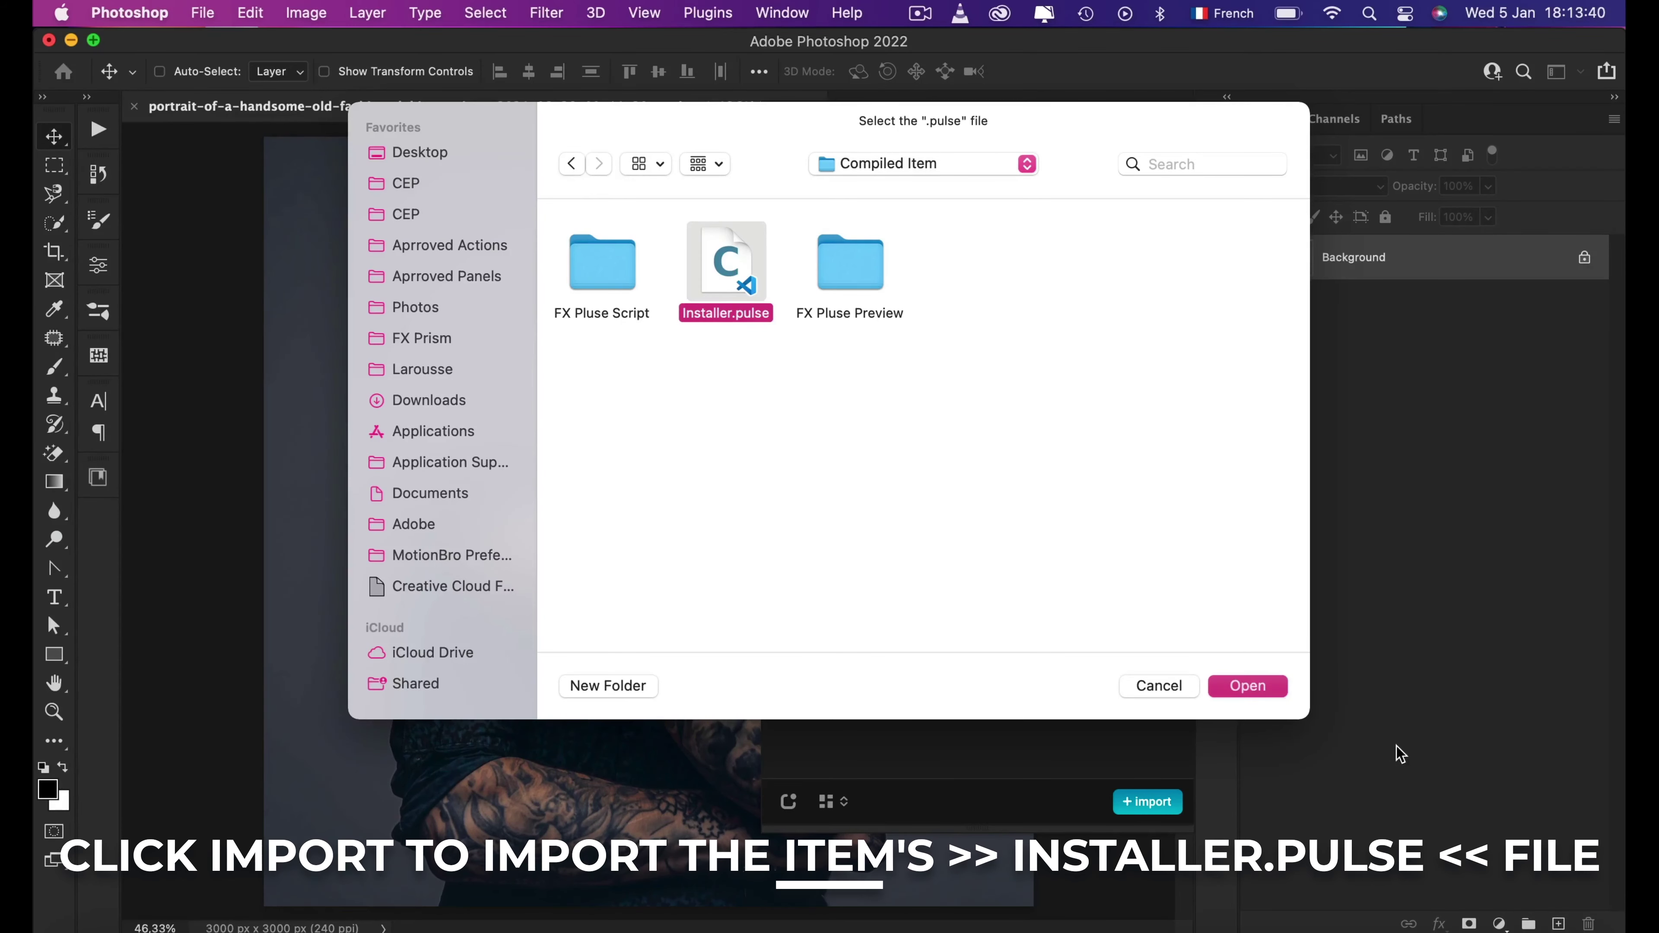
click(1240, 681)
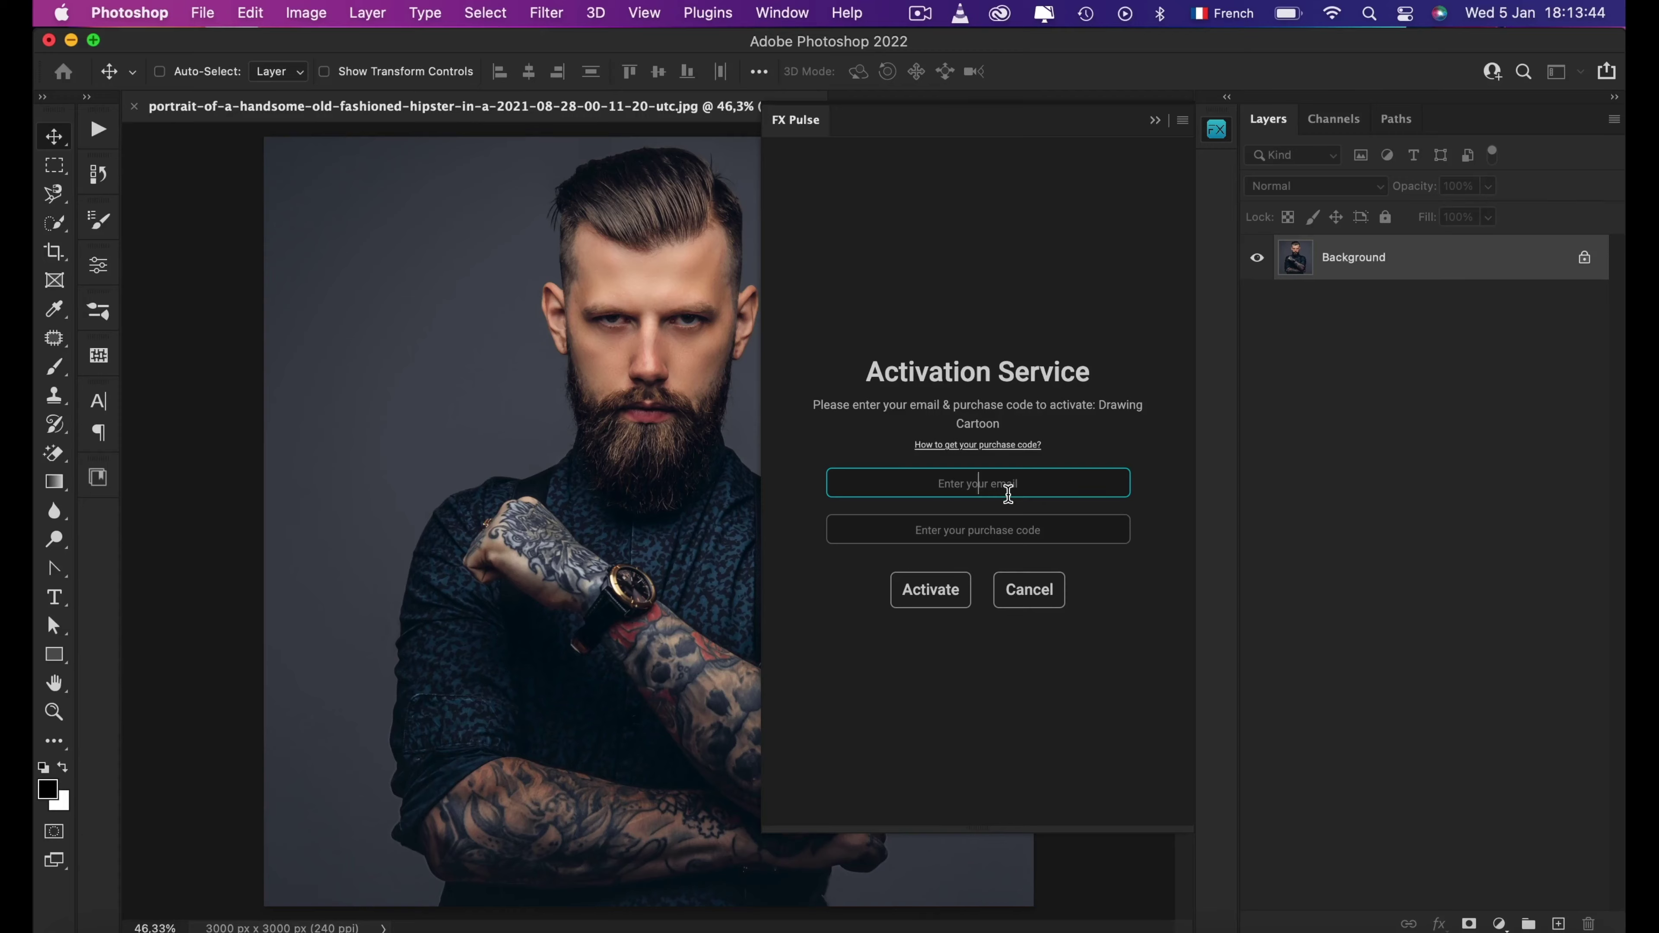
key(super+v)
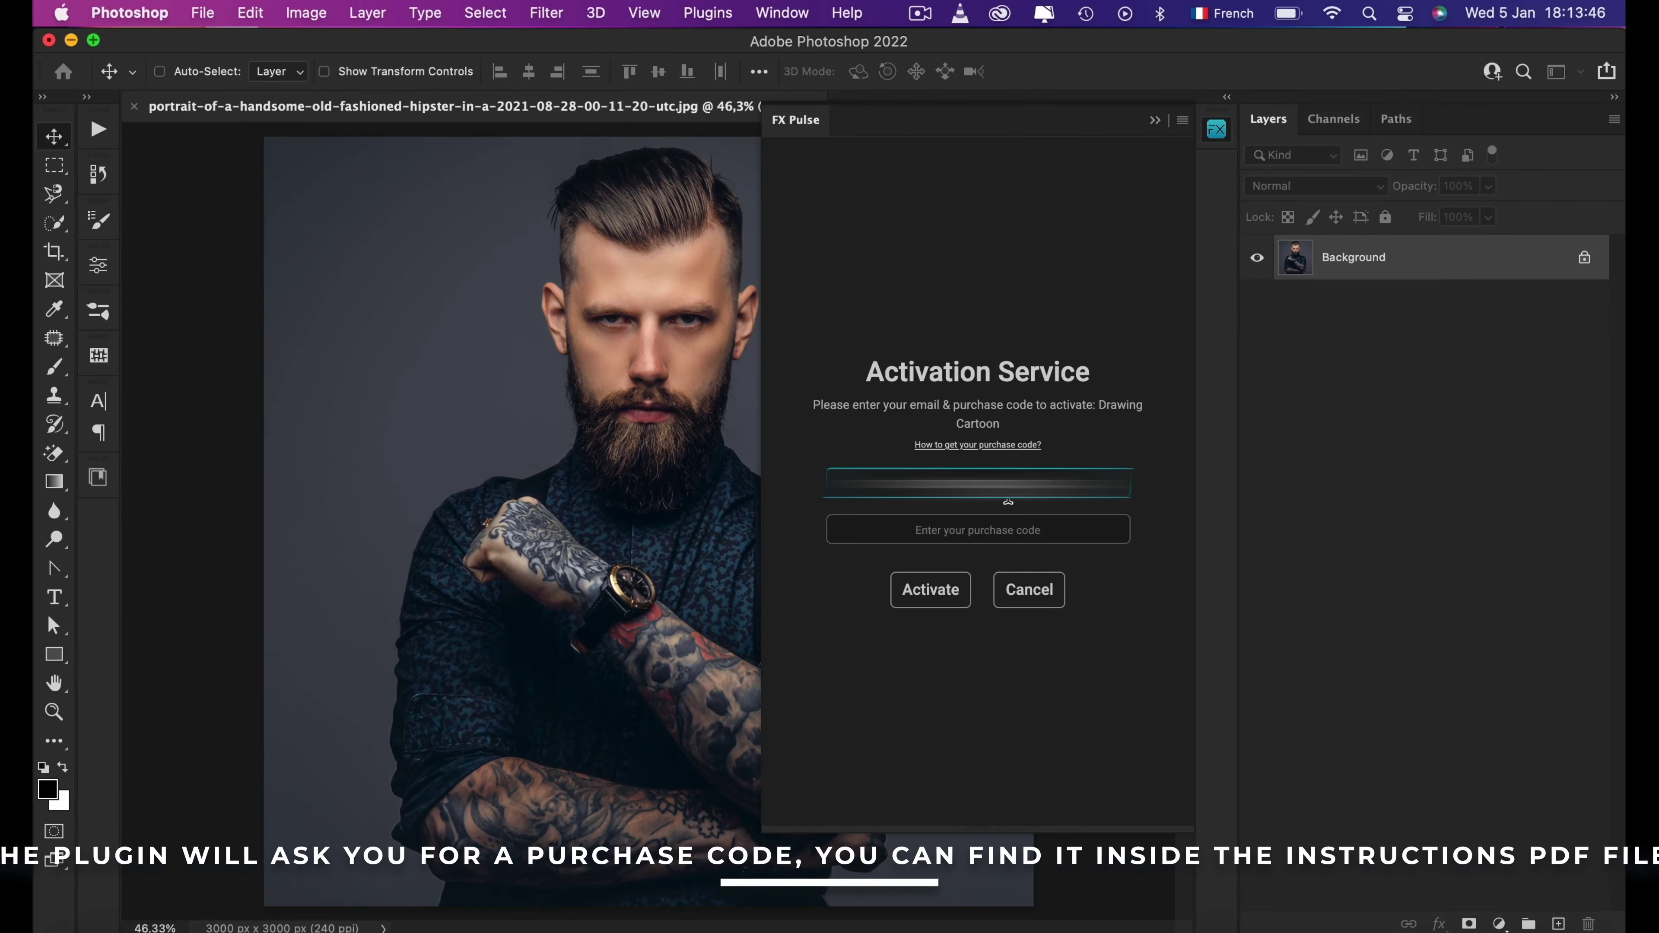
click(980, 530)
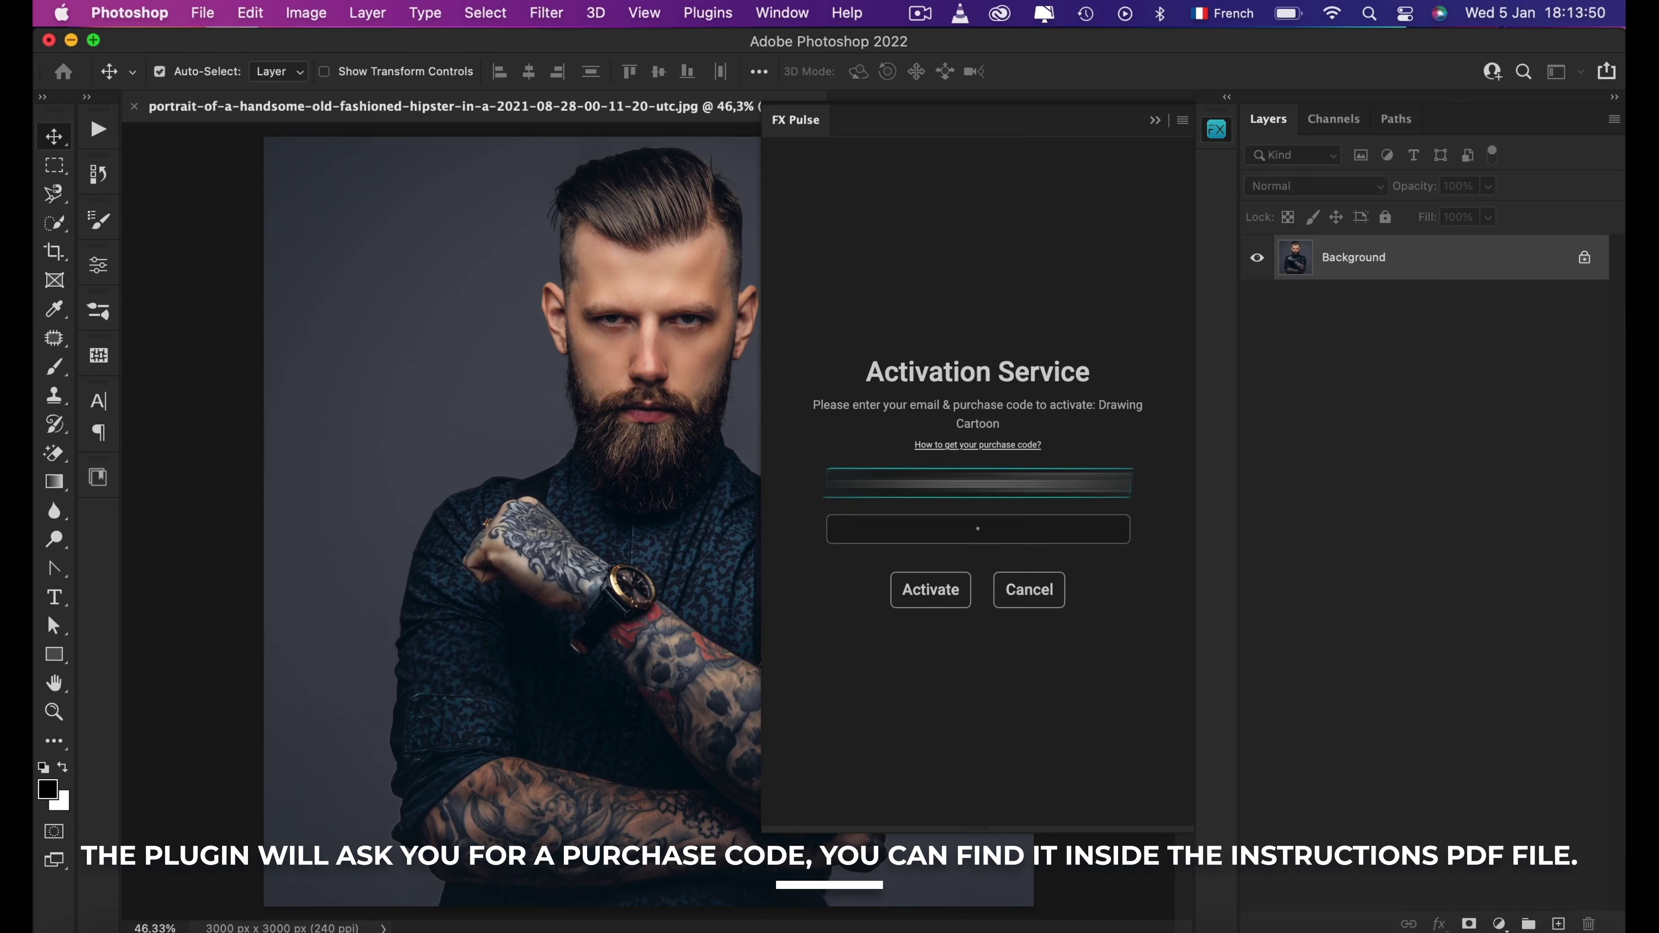
key(super)
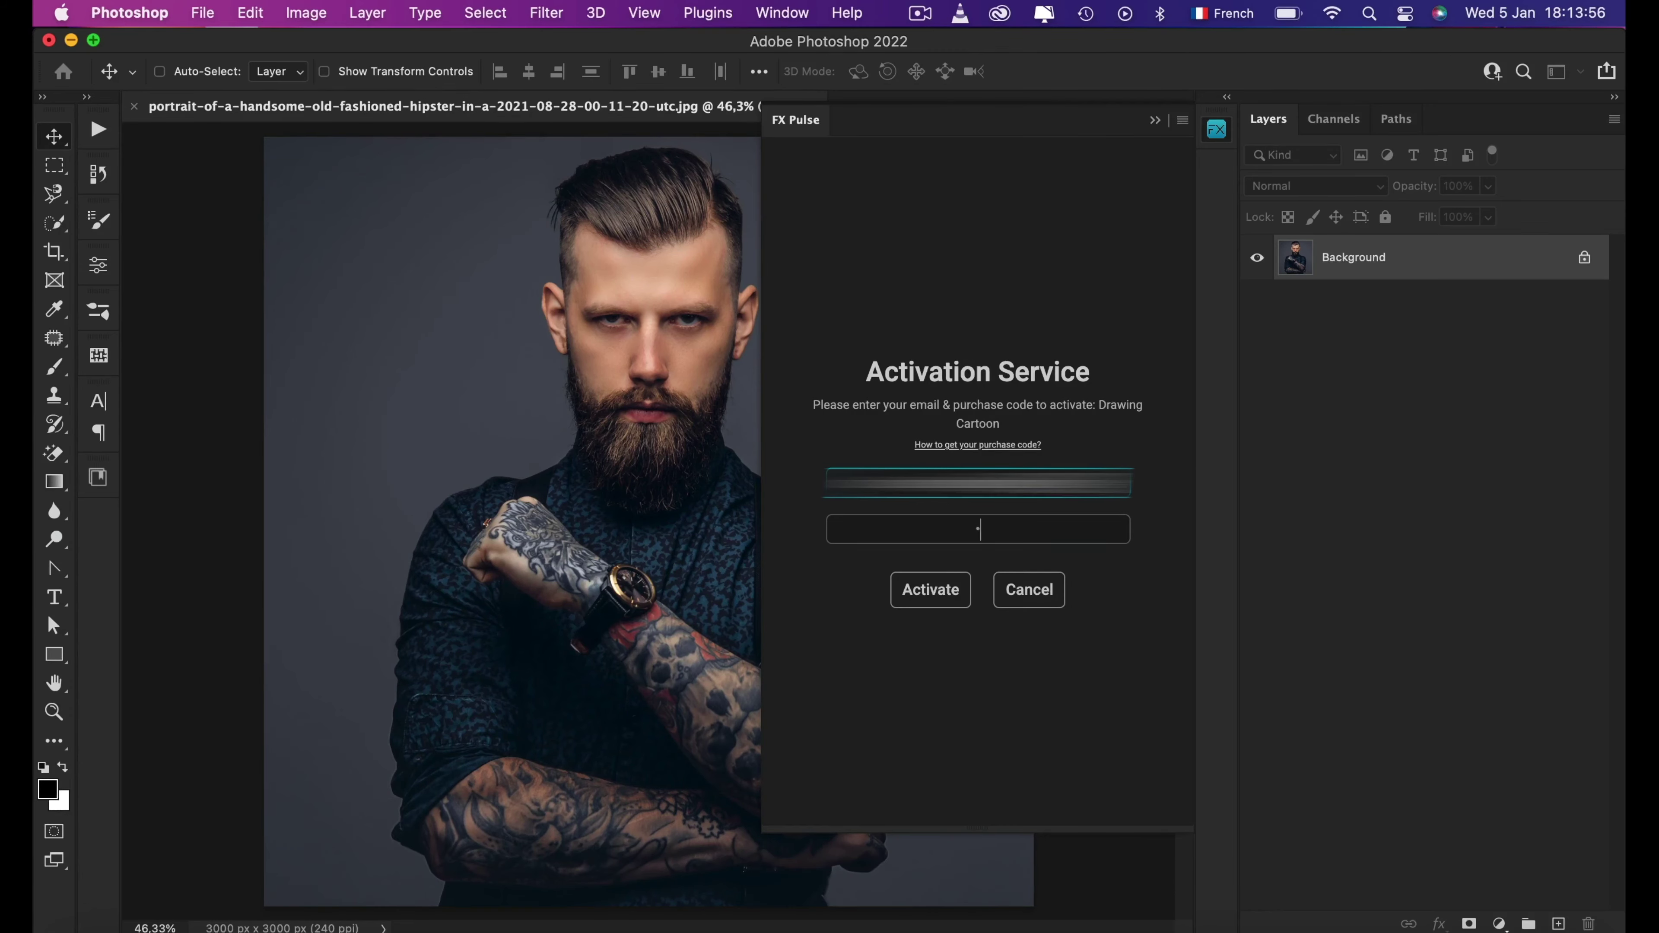
key(super+v)
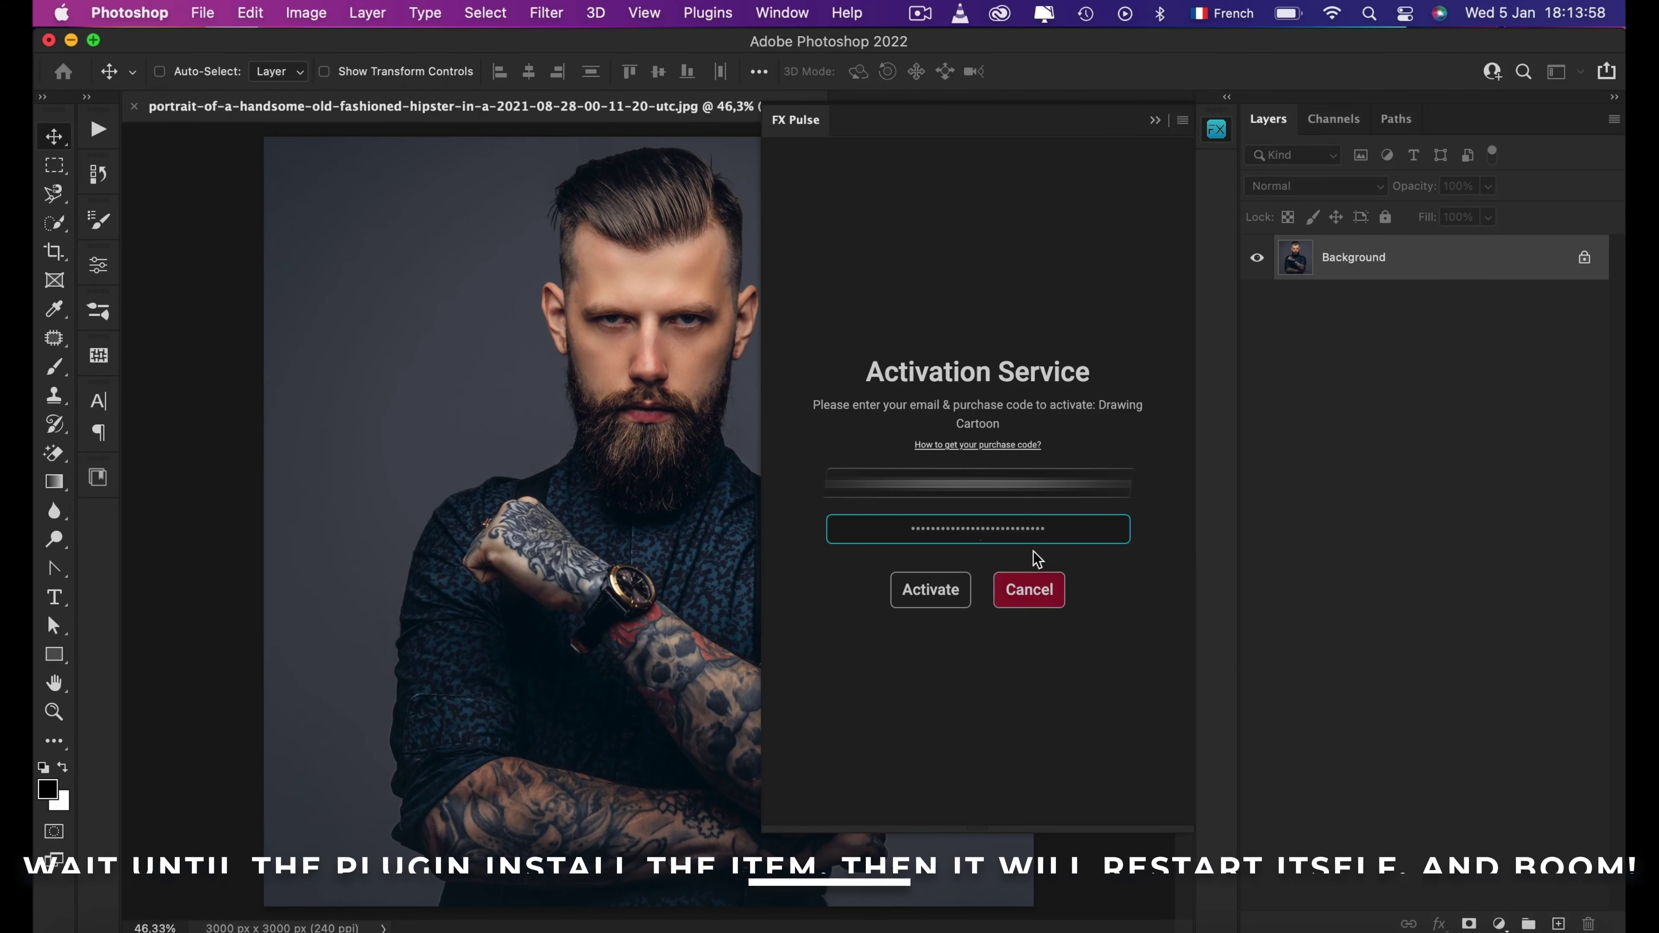
click(921, 610)
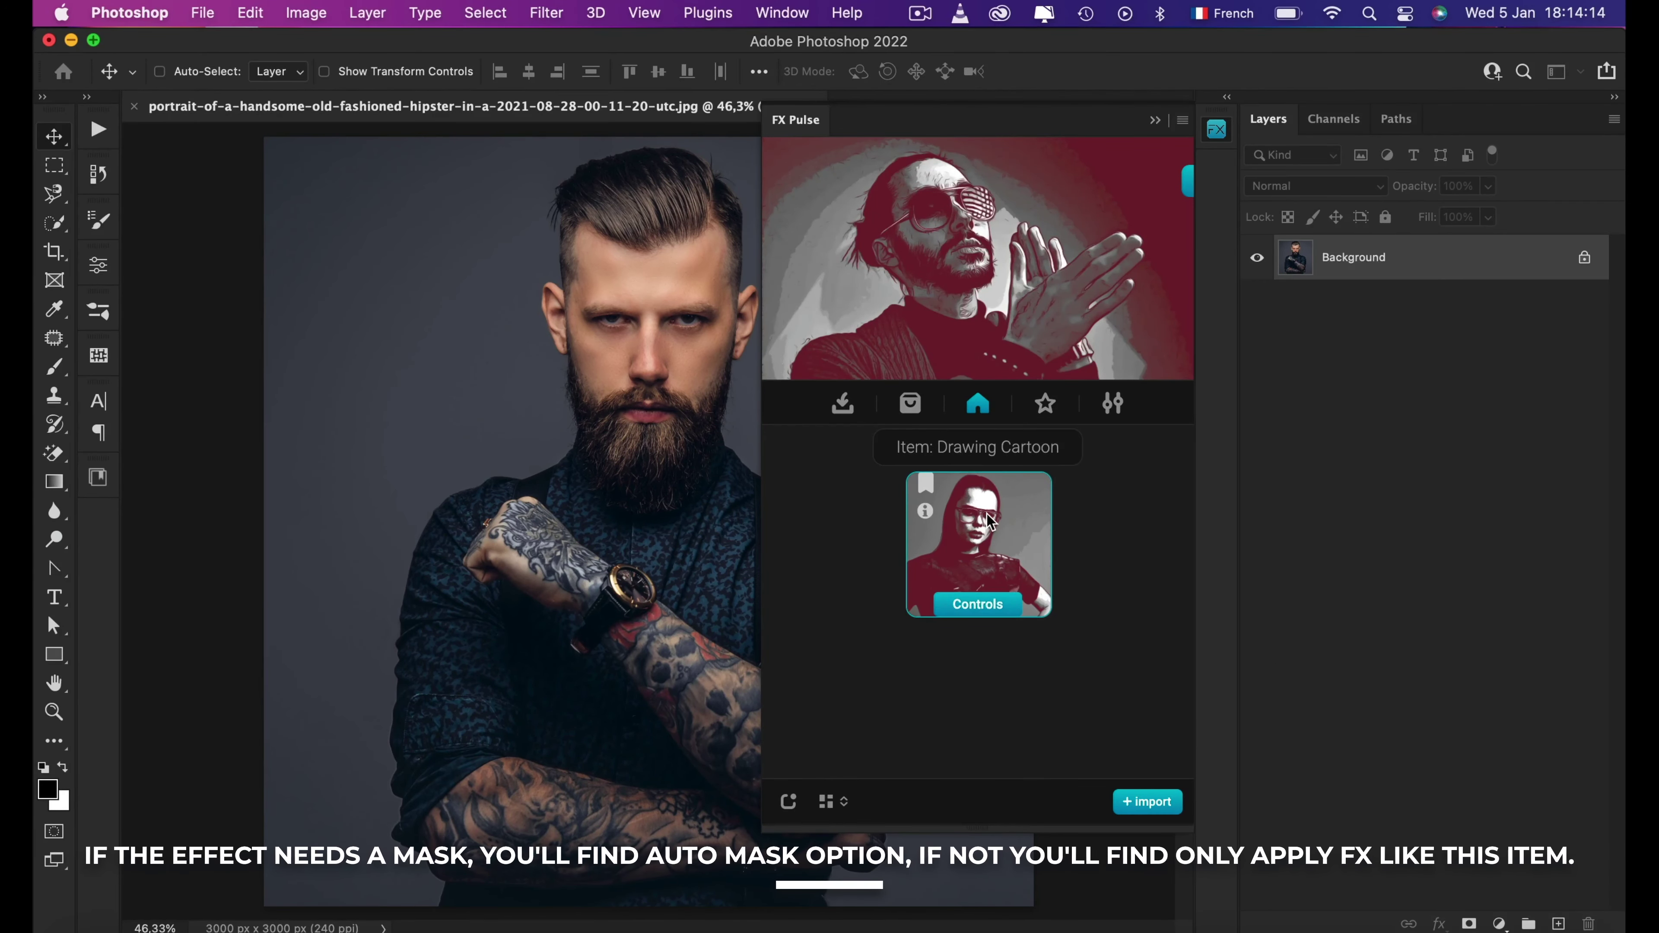
Enable FX Pulse Persistent in the plugin settings and collapse the plugin
click(980, 608)
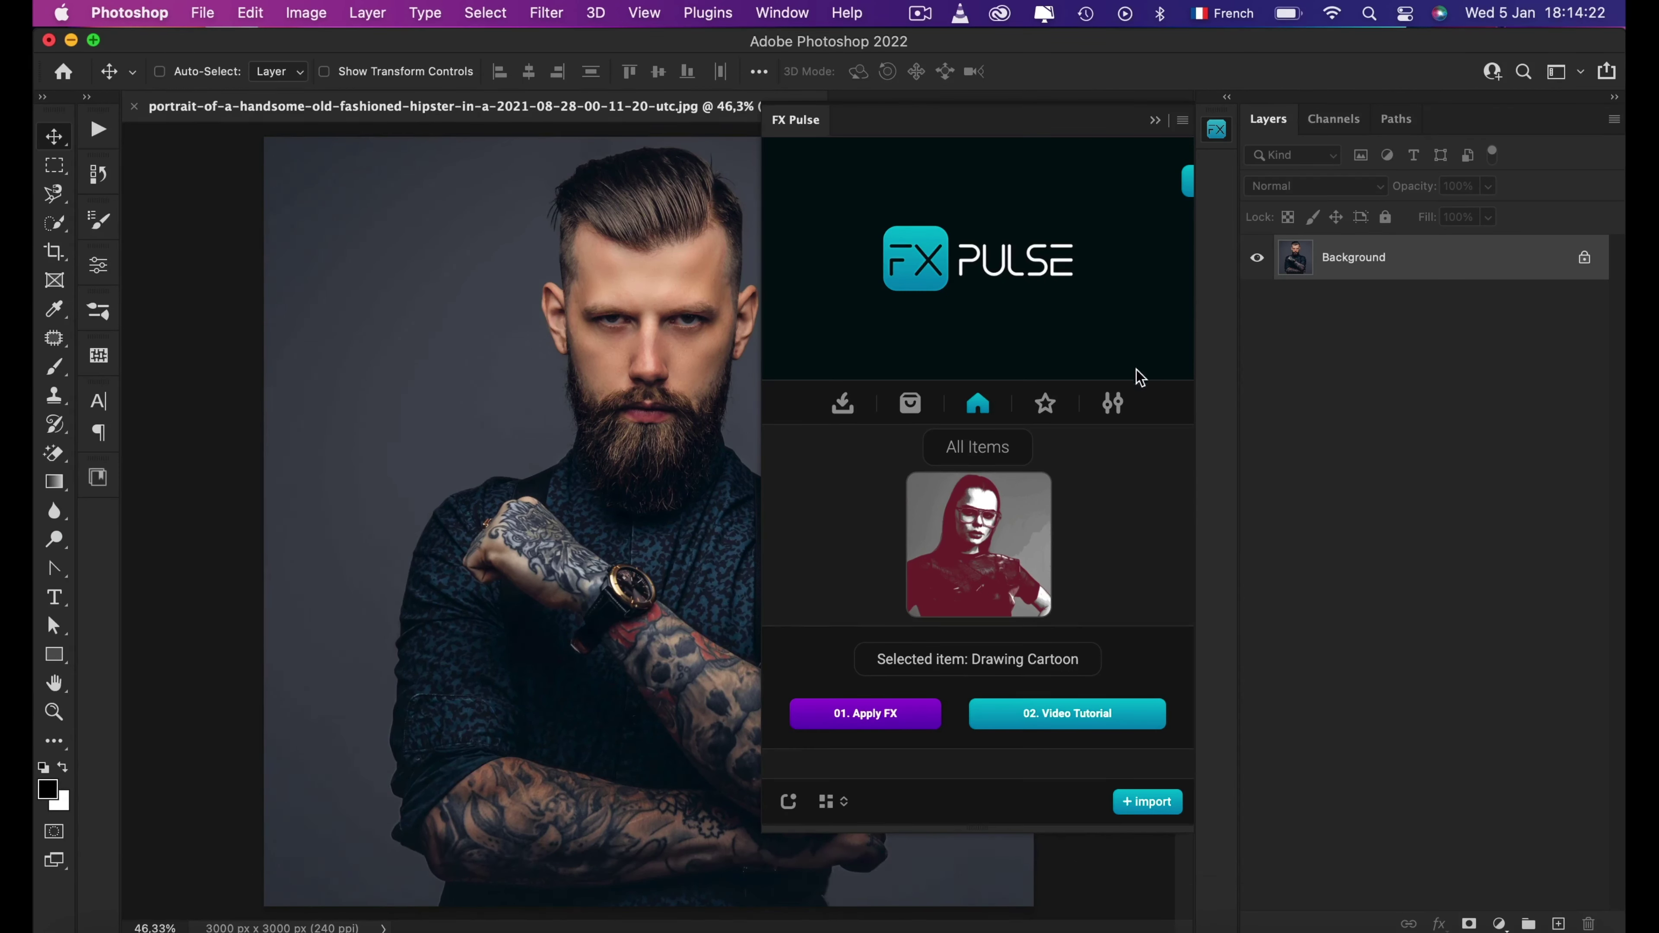
click(1127, 397)
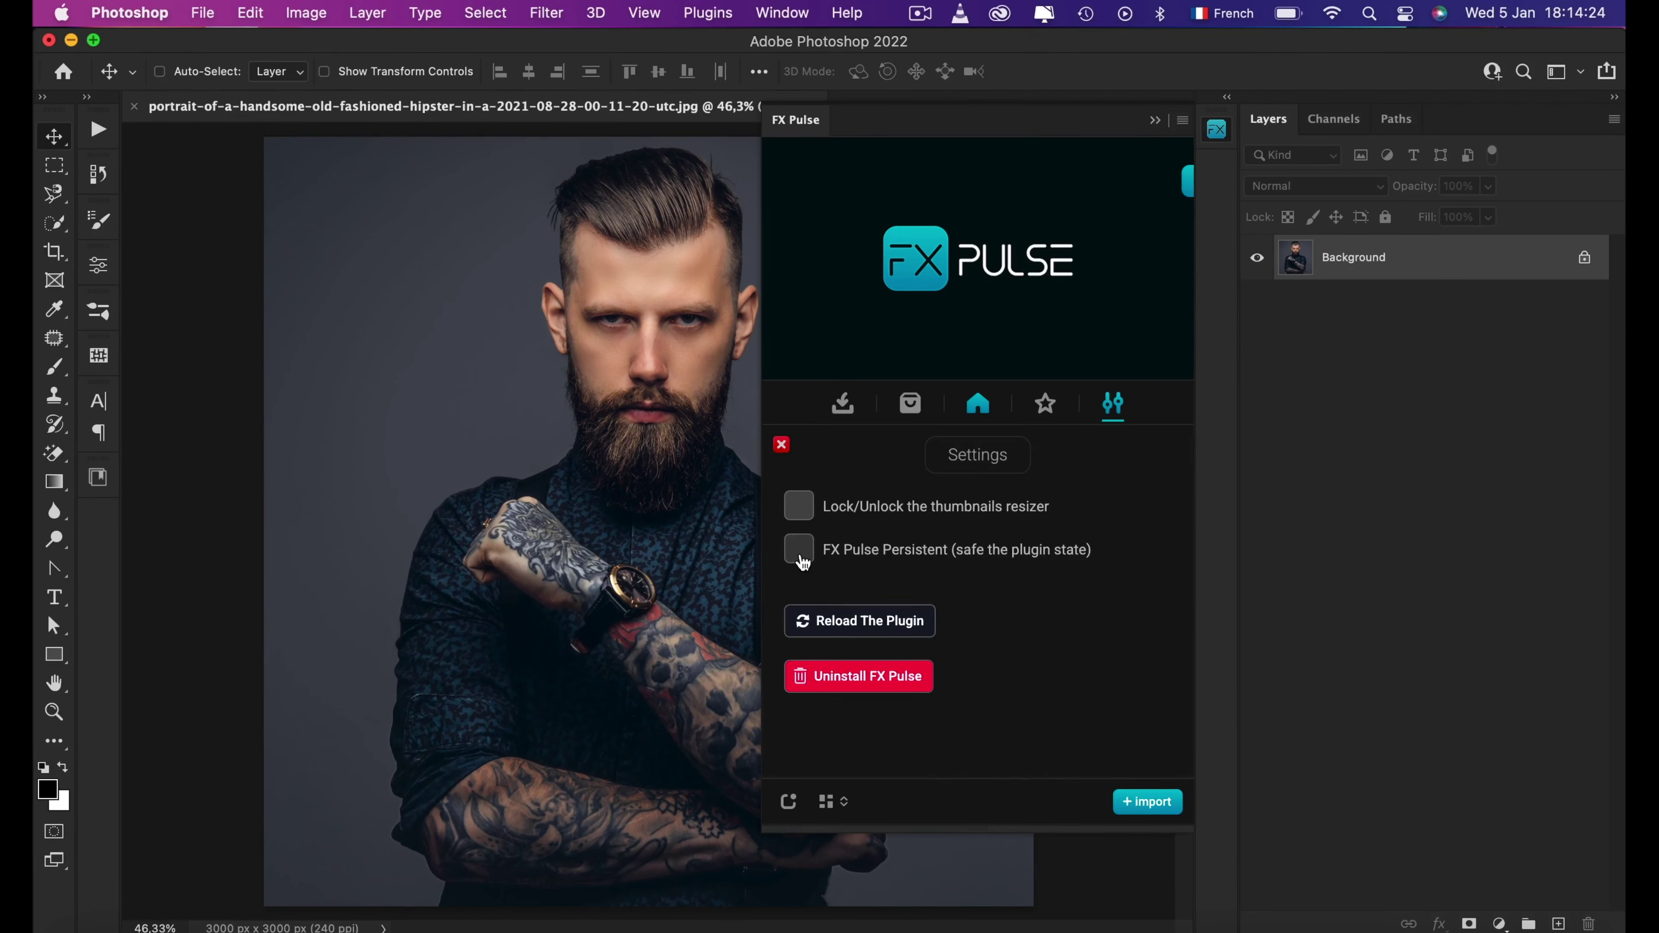
click(799, 552)
click(1115, 407)
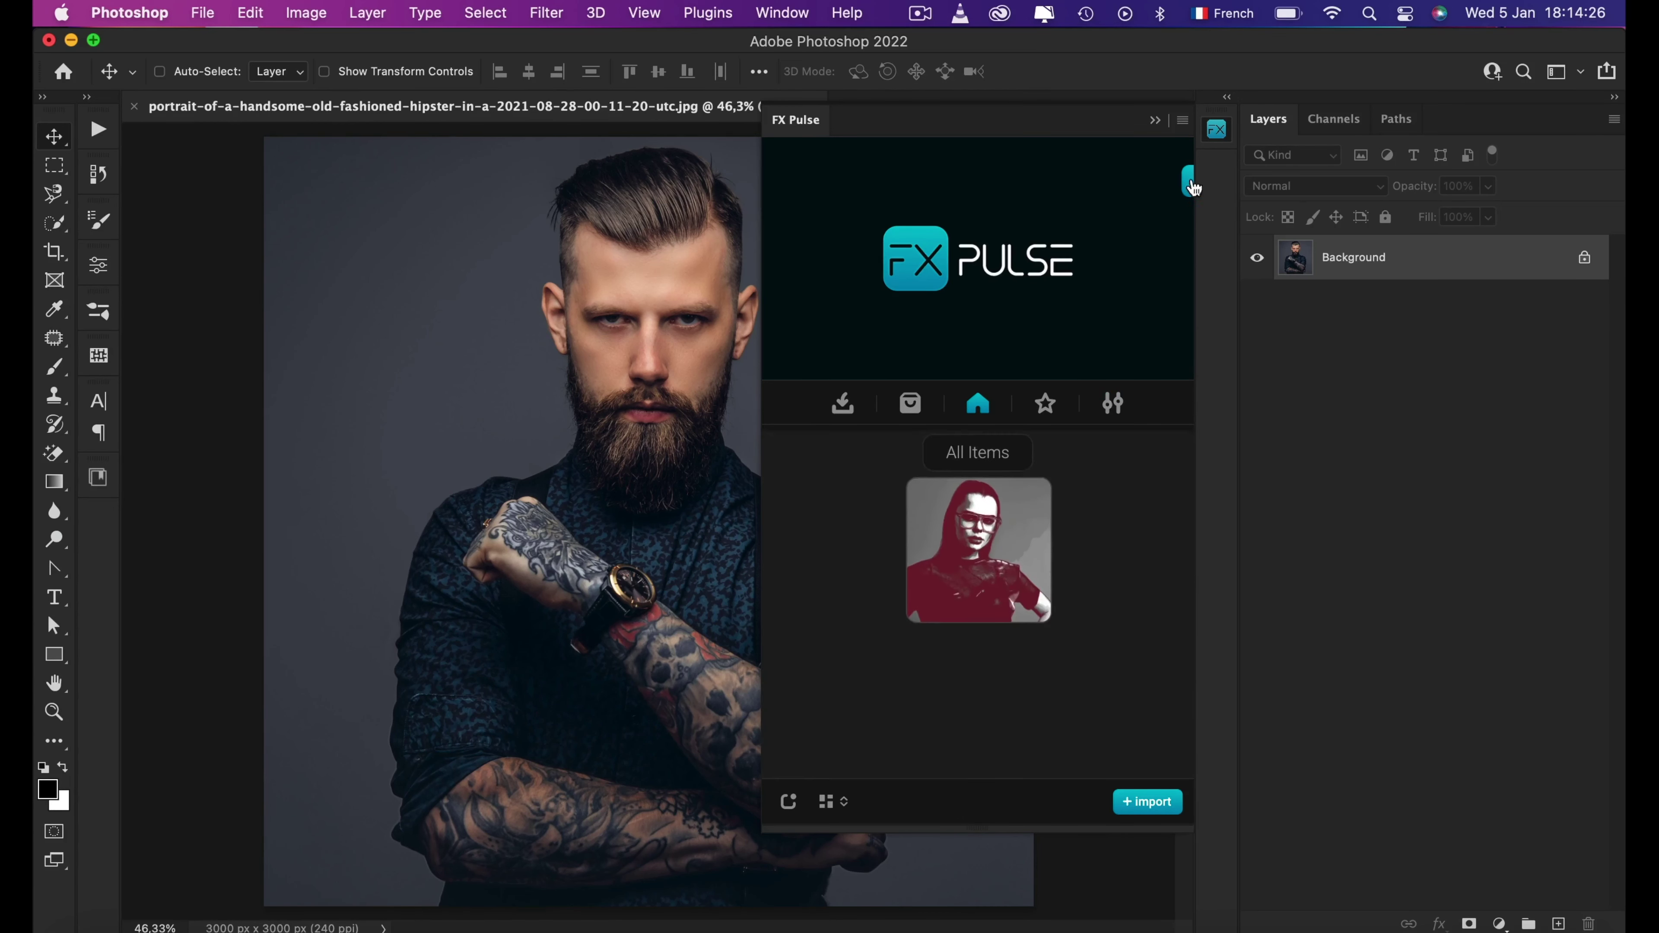
click(1216, 130)
Check the portrait's width and height in the Image Size dialog
key(super+0)
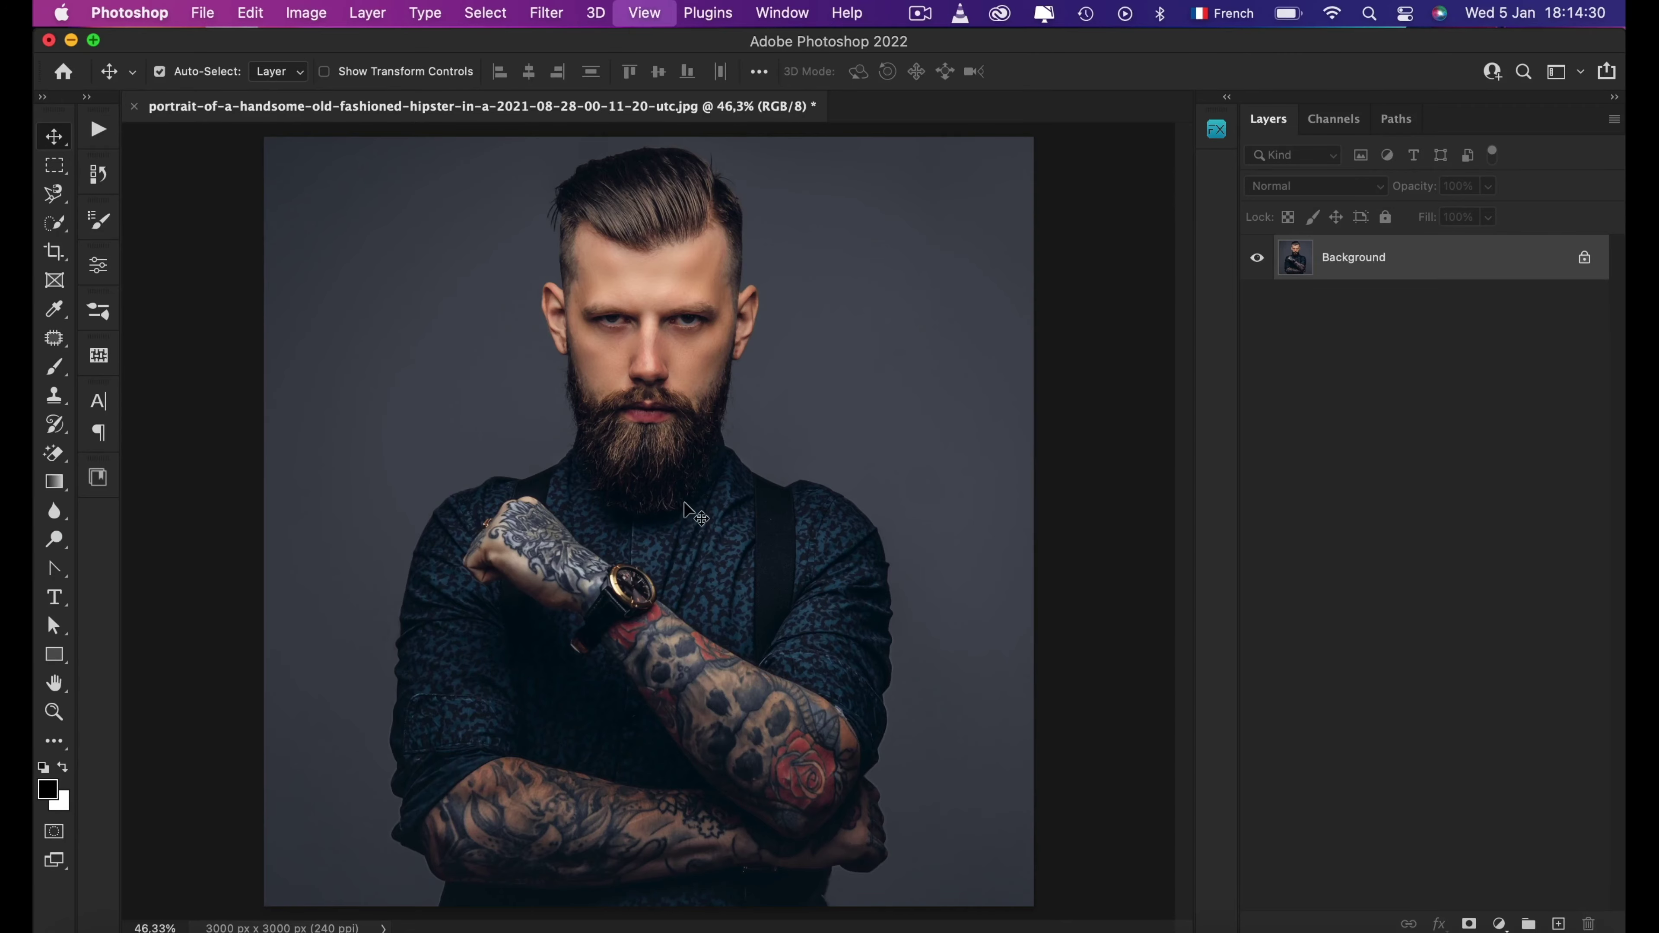
click(306, 12)
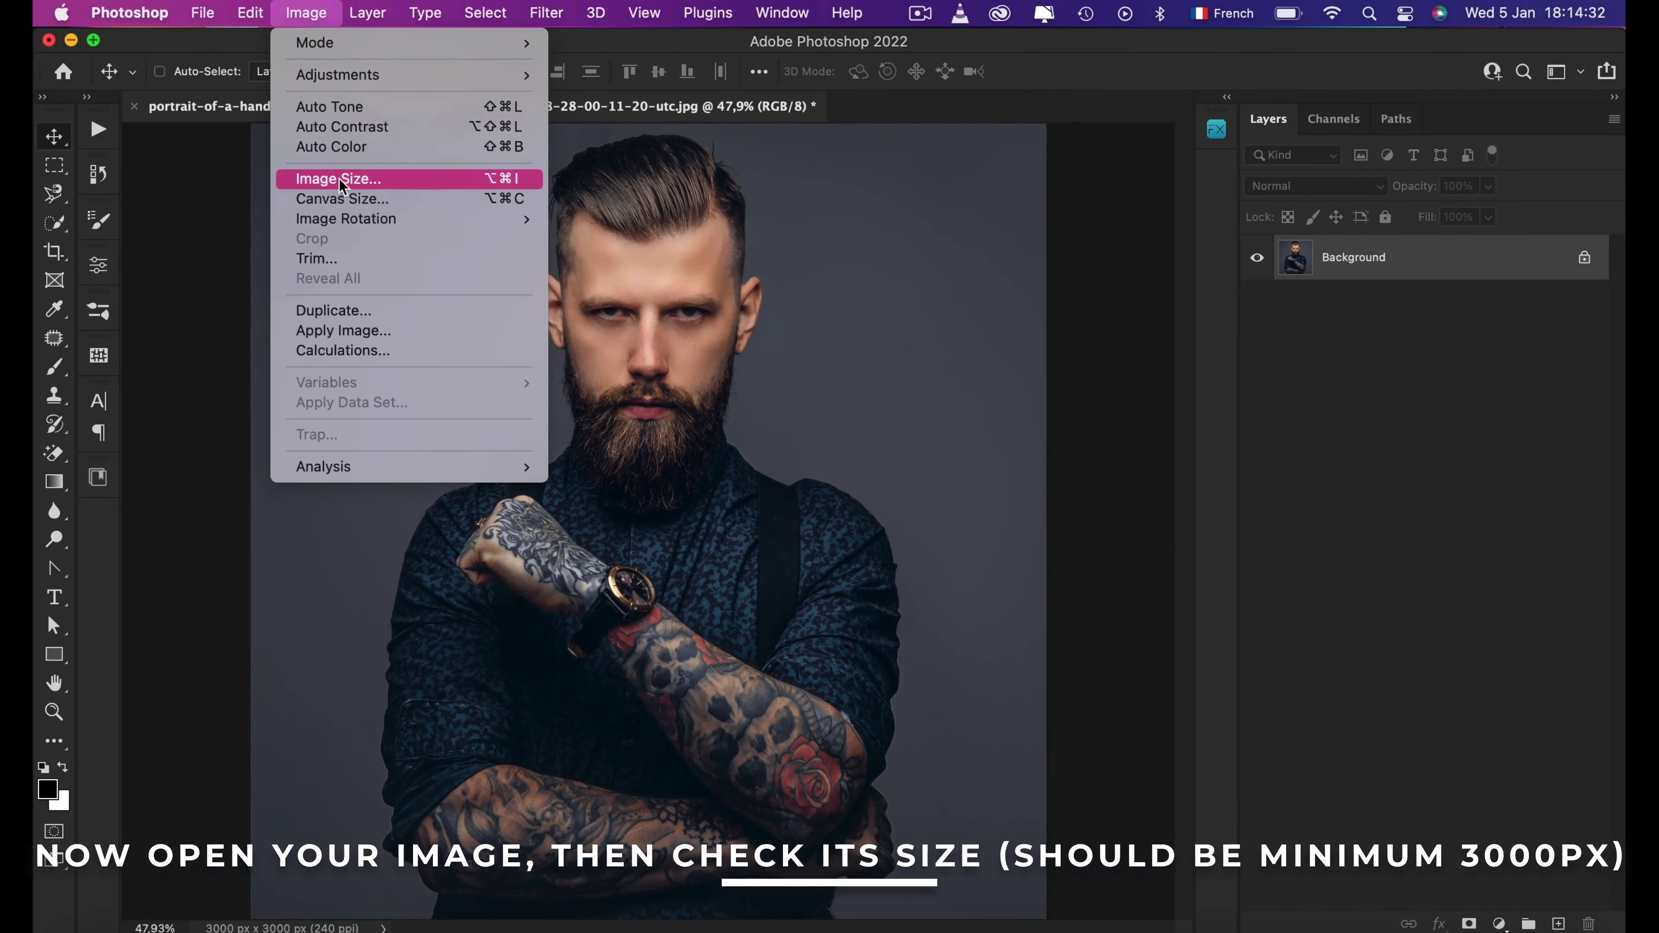
click(343, 178)
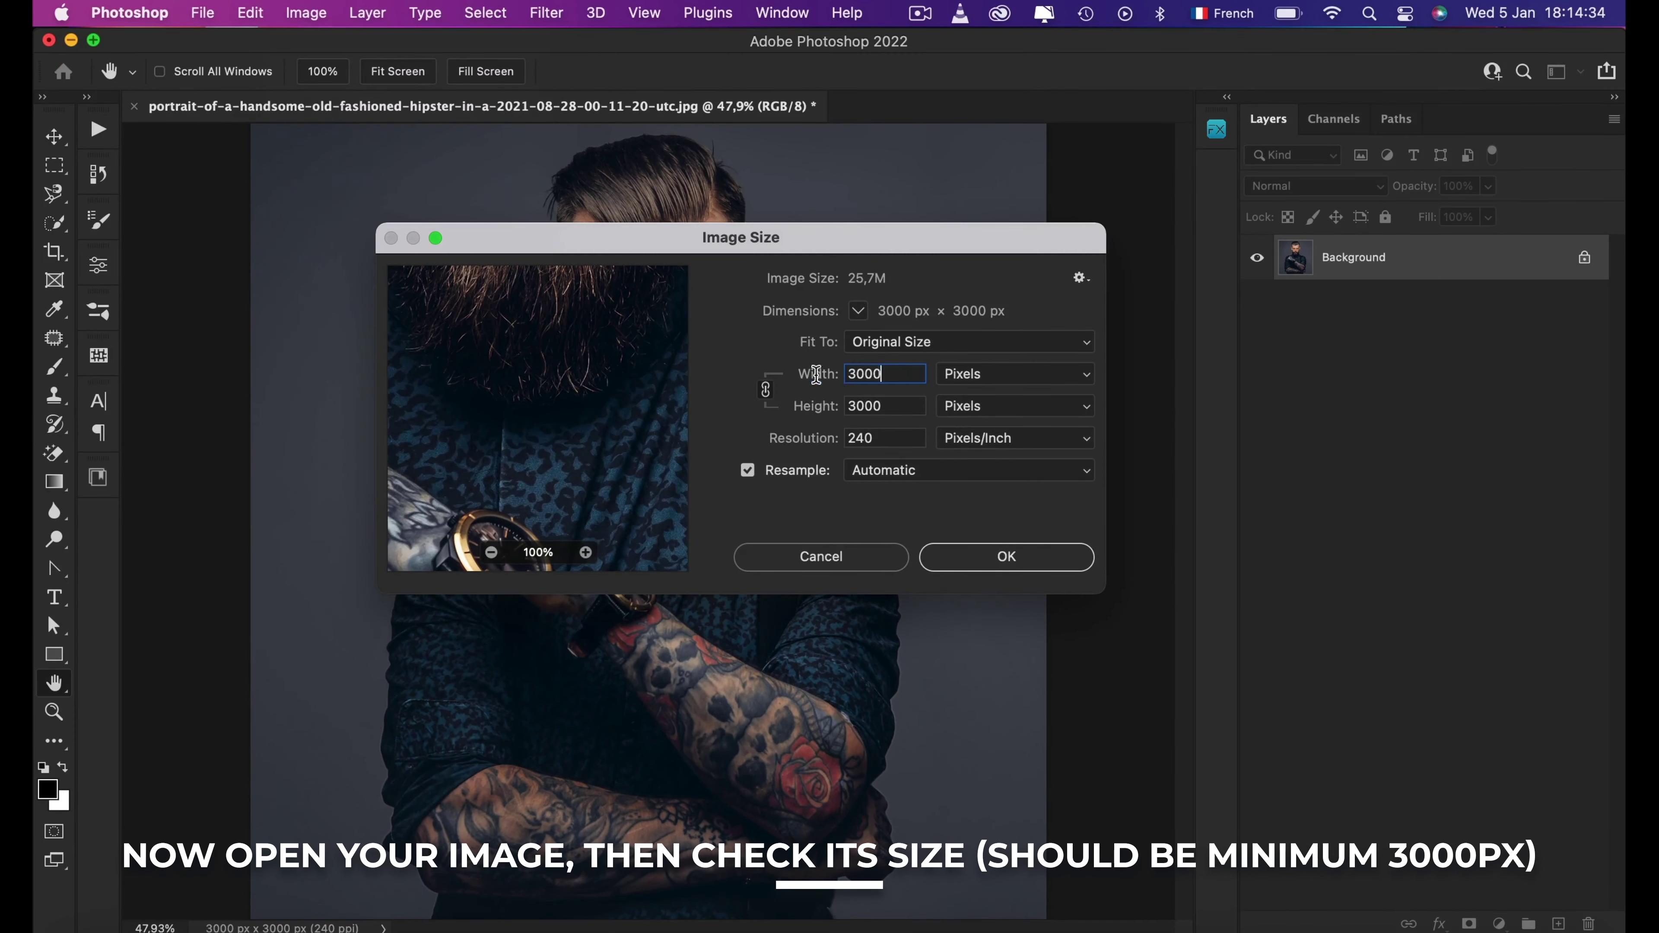
key(Tab)
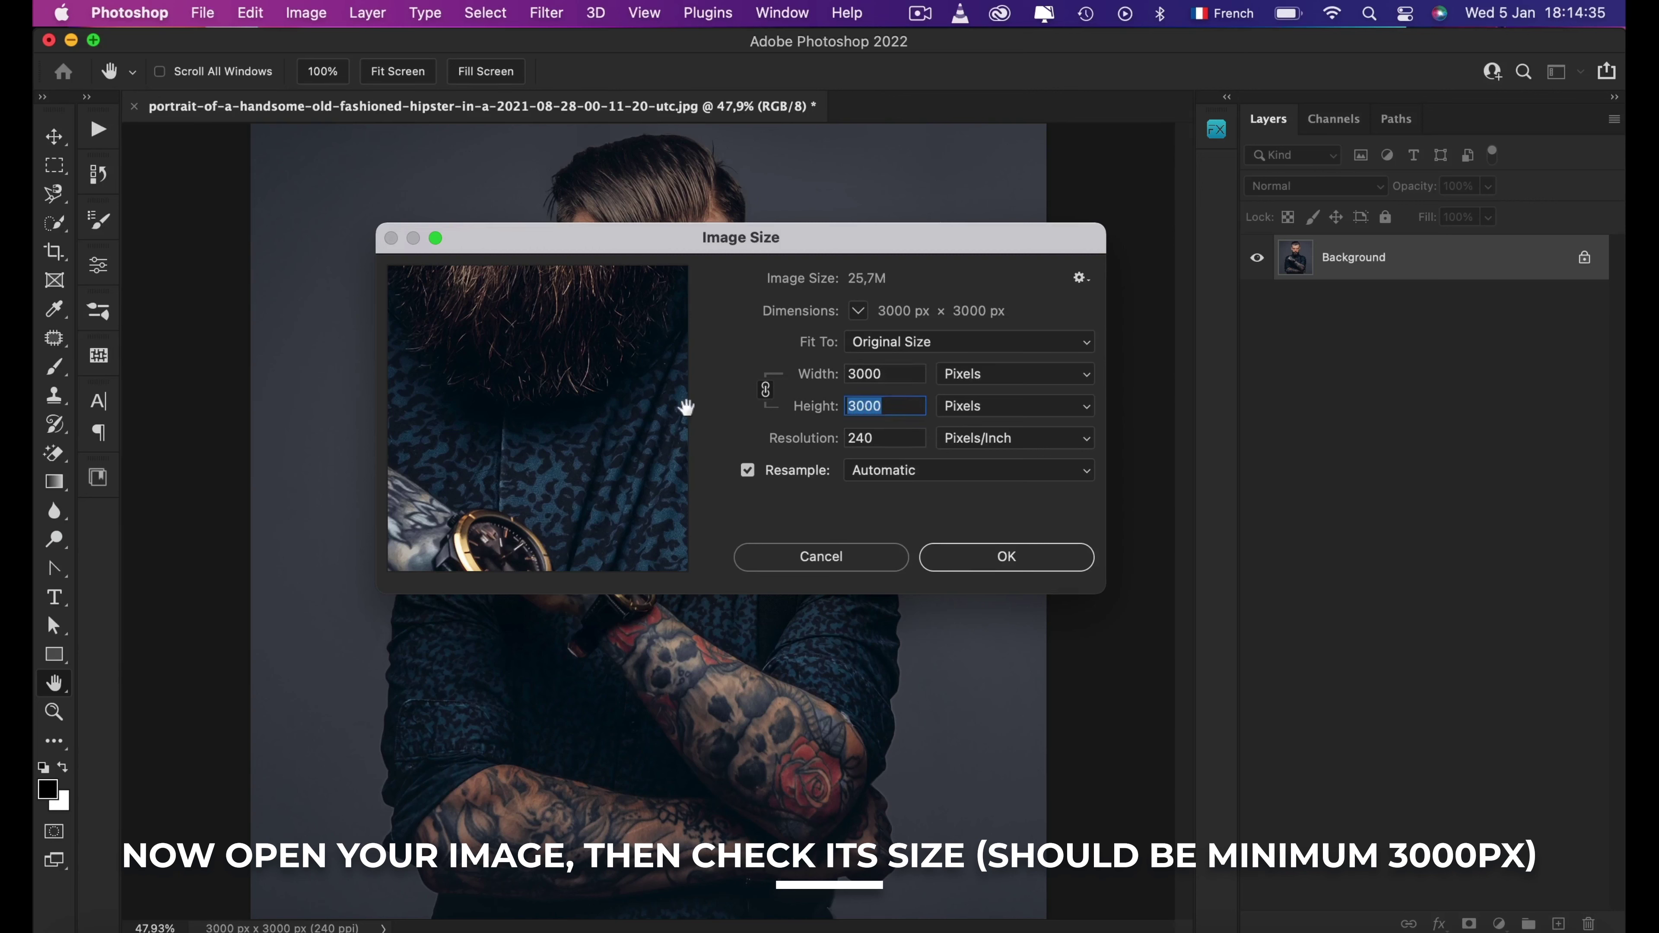
click(1023, 564)
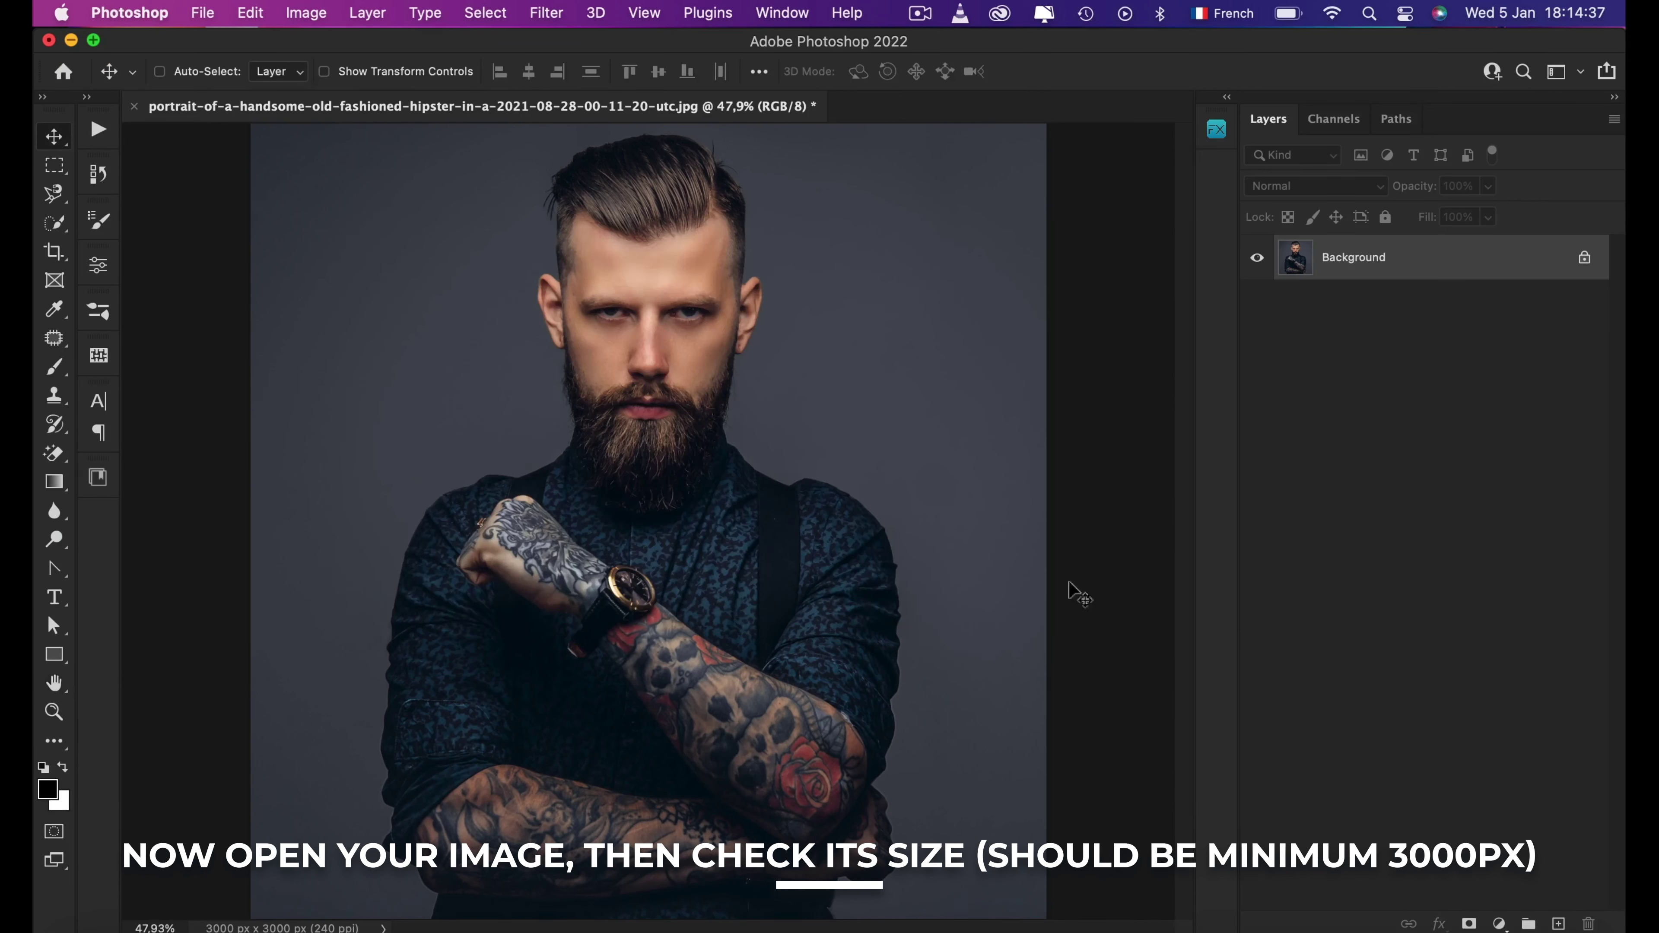
Apply the Drawing Cartoon effect to the portrait, dismiss the completion message and collapse the plugin
click(1216, 131)
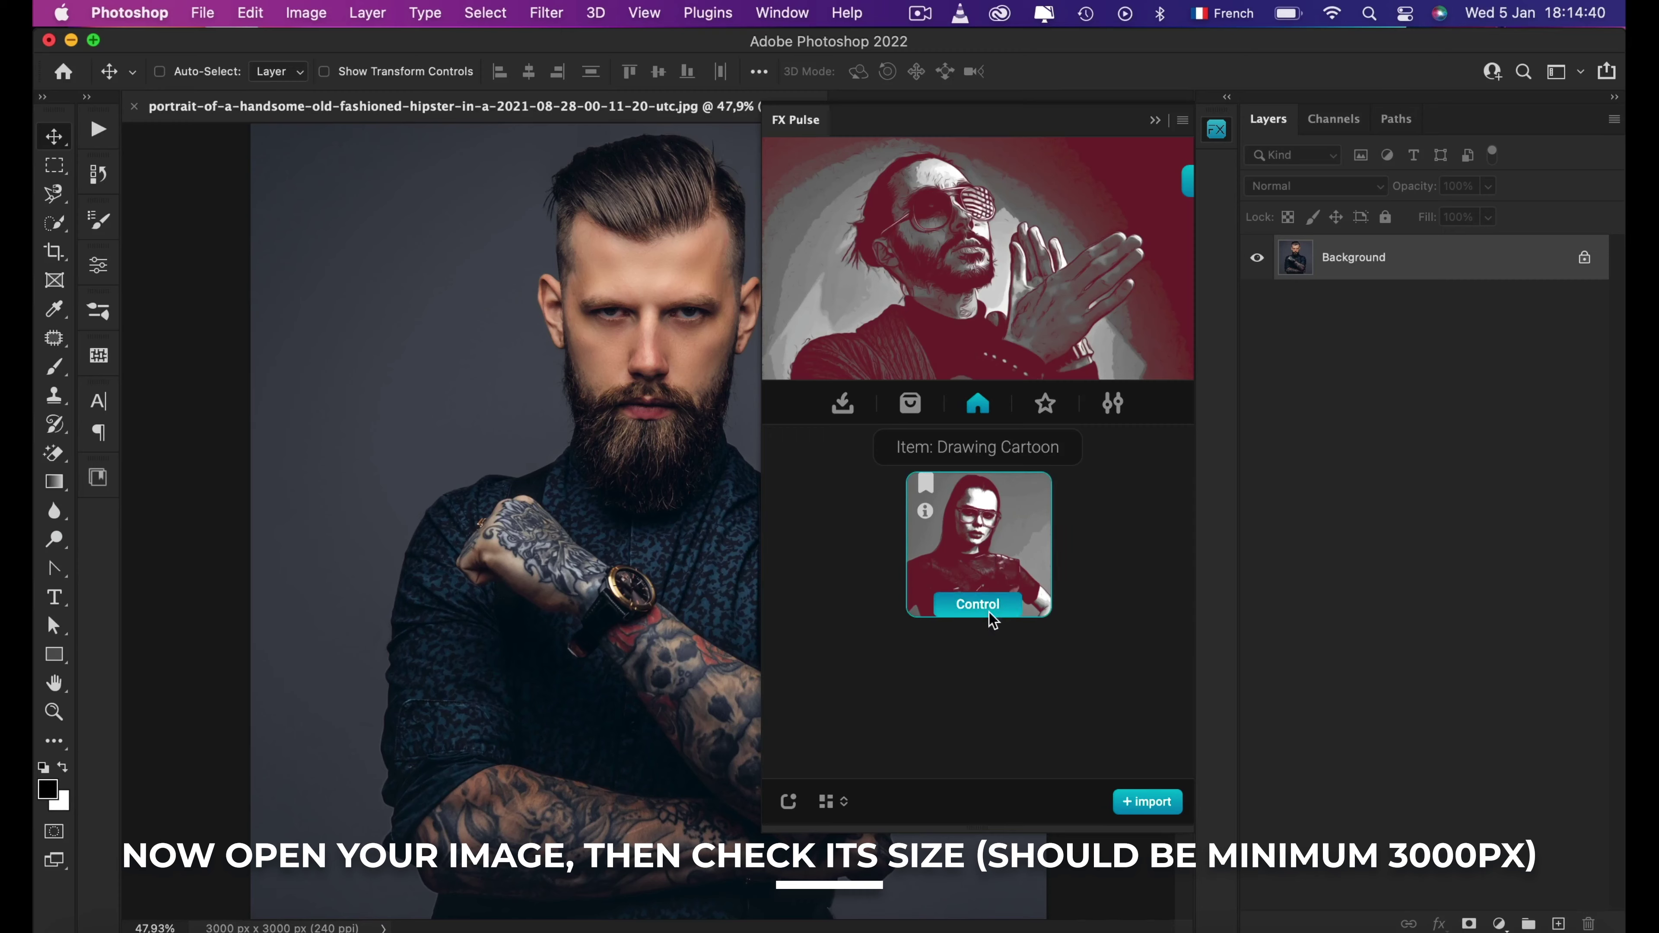
click(978, 610)
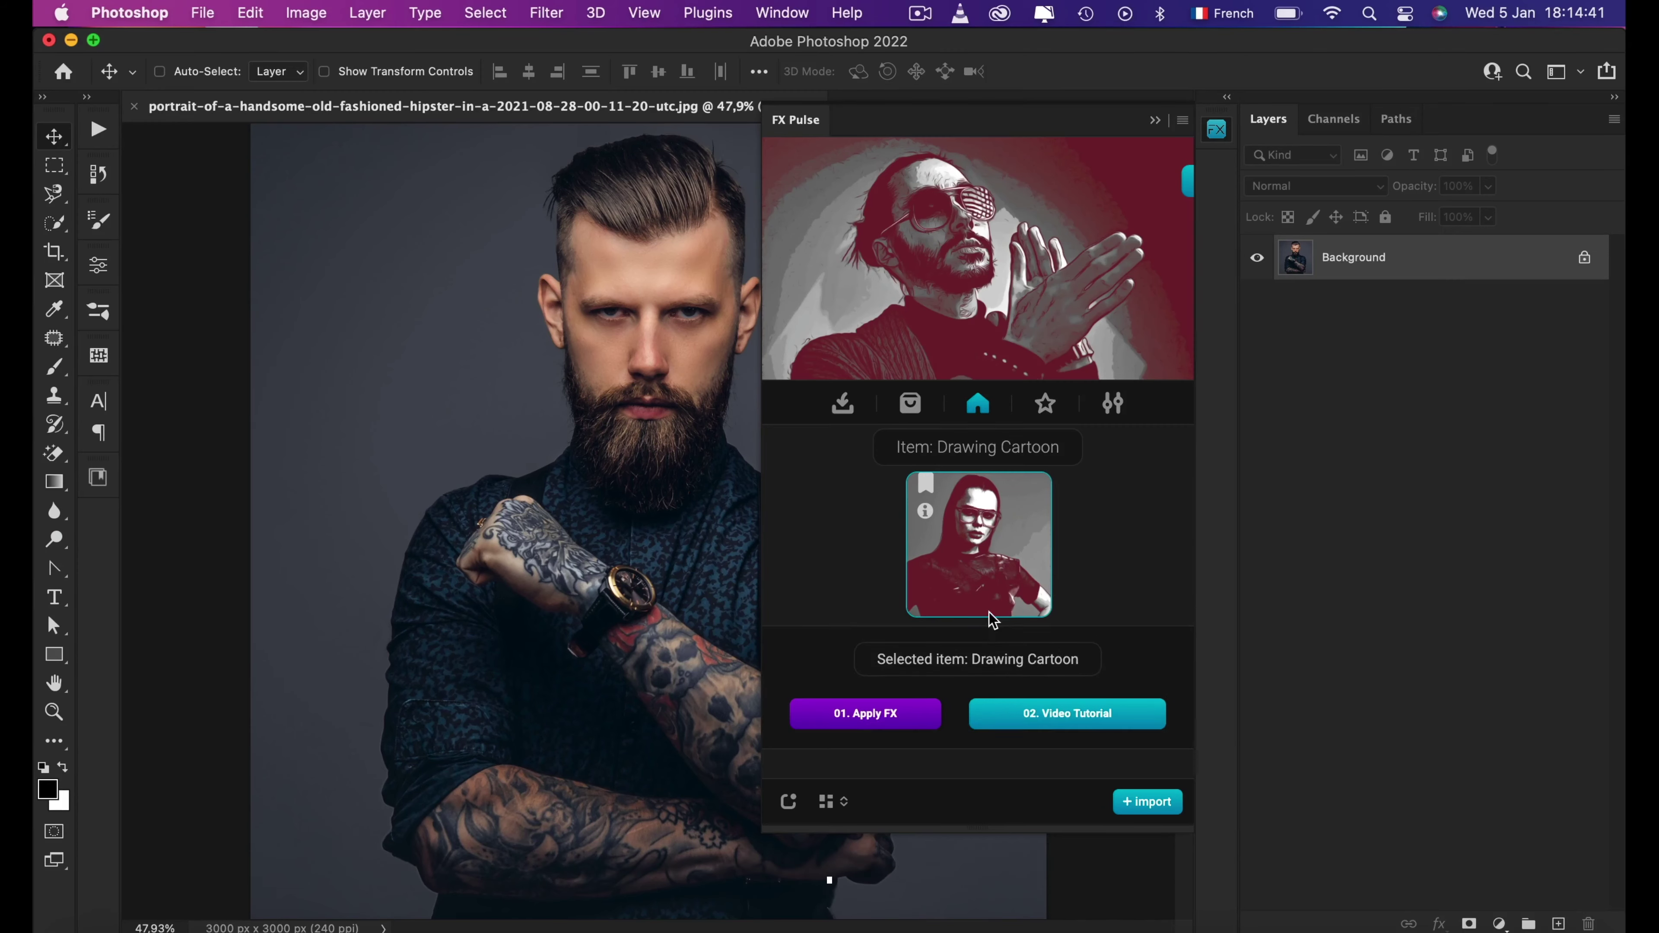
click(896, 714)
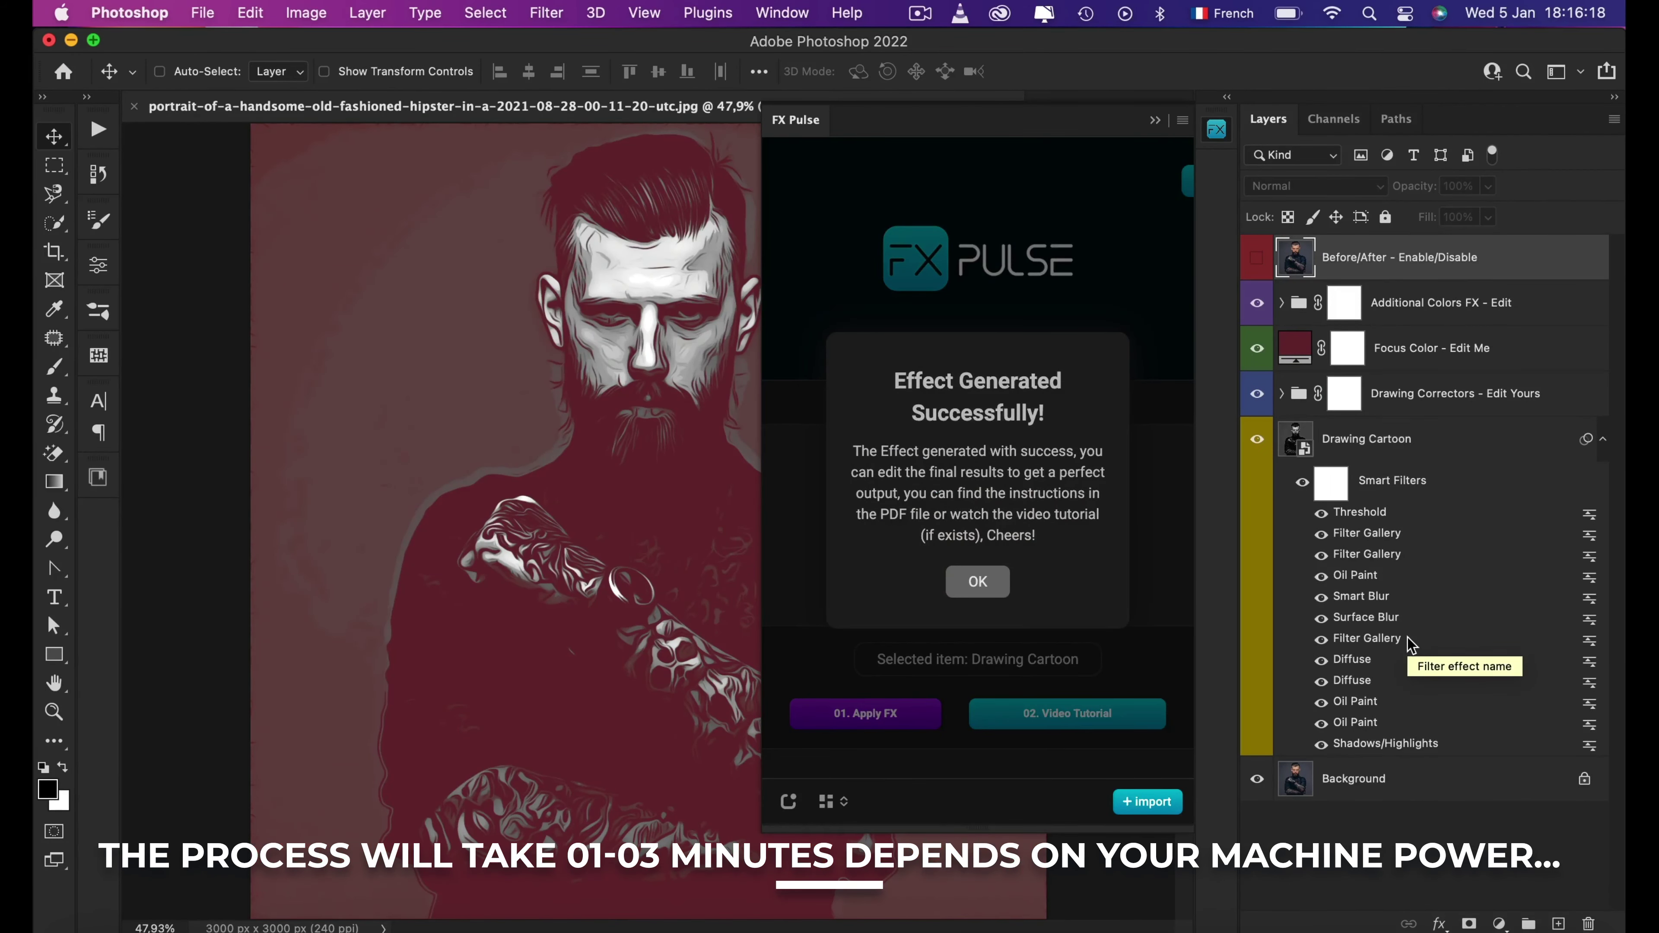
click(1000, 575)
click(1216, 130)
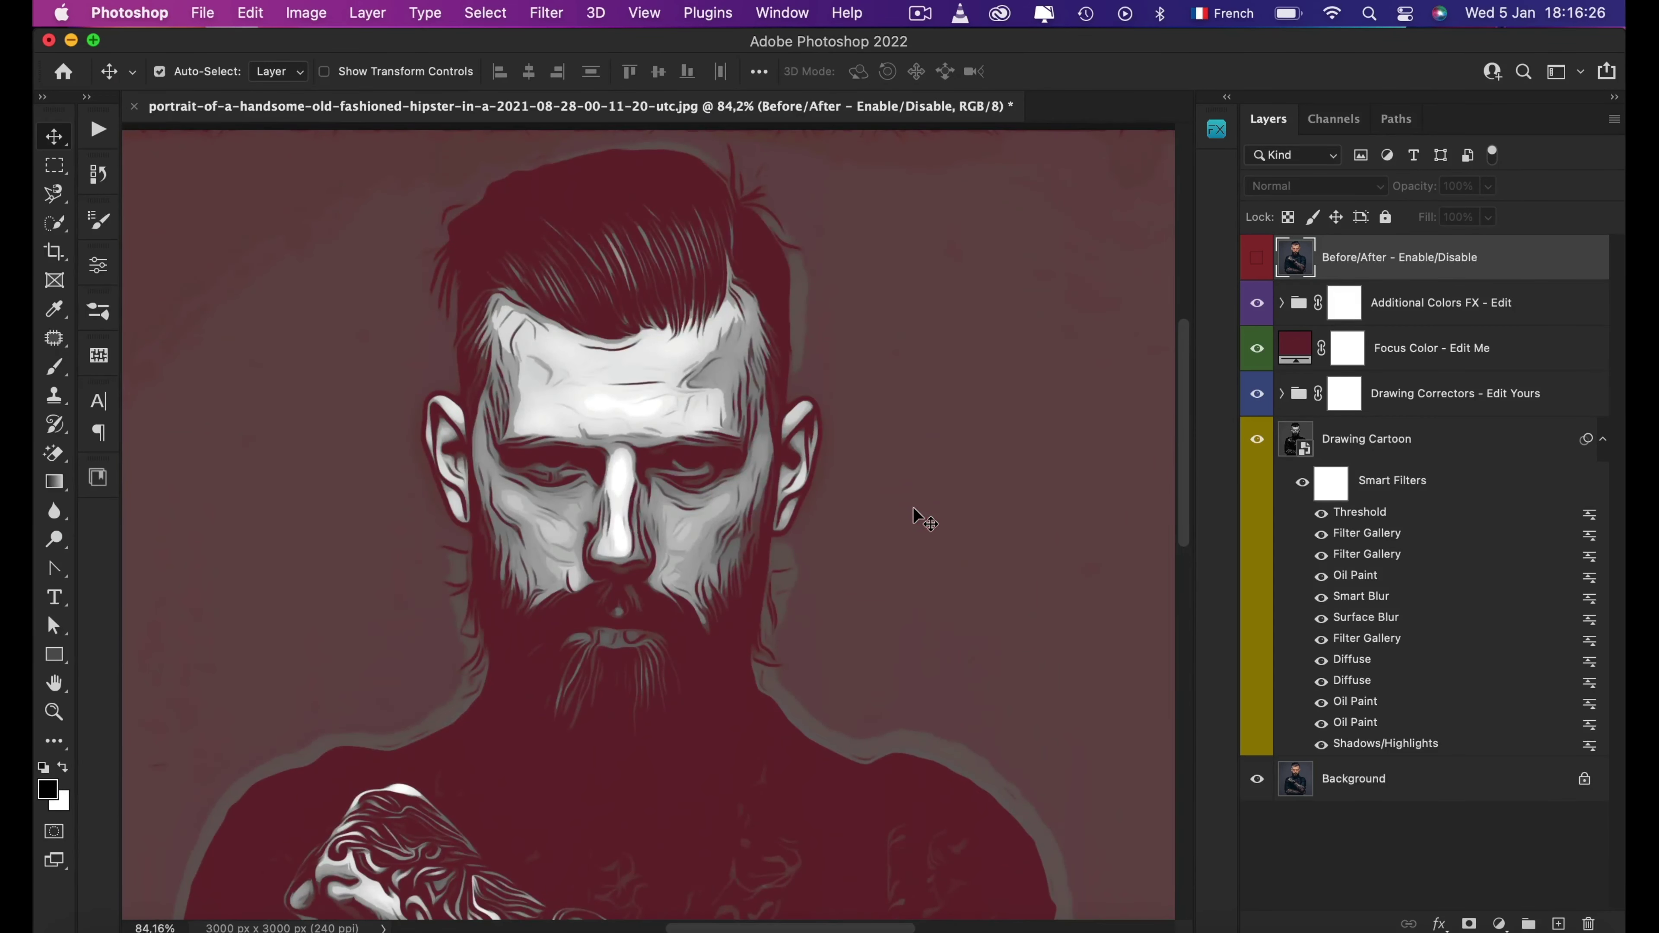
Compare the cartoon effect with the original photo by toggling the Before/After - Enable/Disable layer
key(super+0)
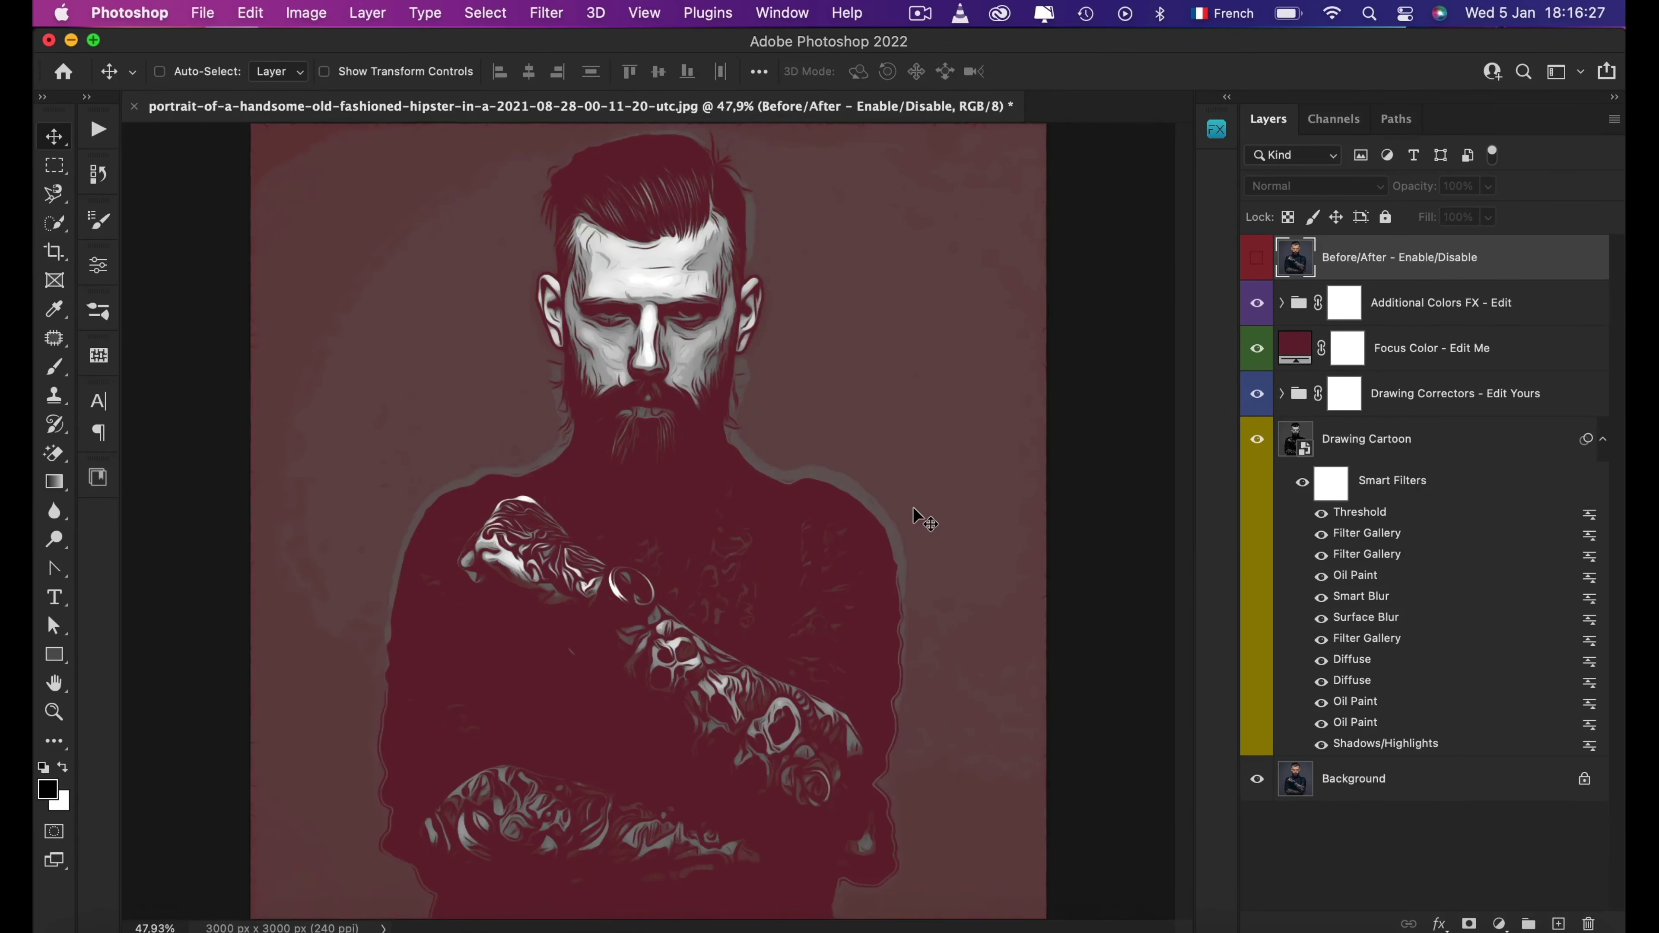
click(1256, 259)
click(1257, 259)
Hide the Focus Color - Edit Me layer to examine the black-and-white drawing detail, and show the layer again
click(1257, 353)
scroll(730, 488, up, 3)
click(1257, 349)
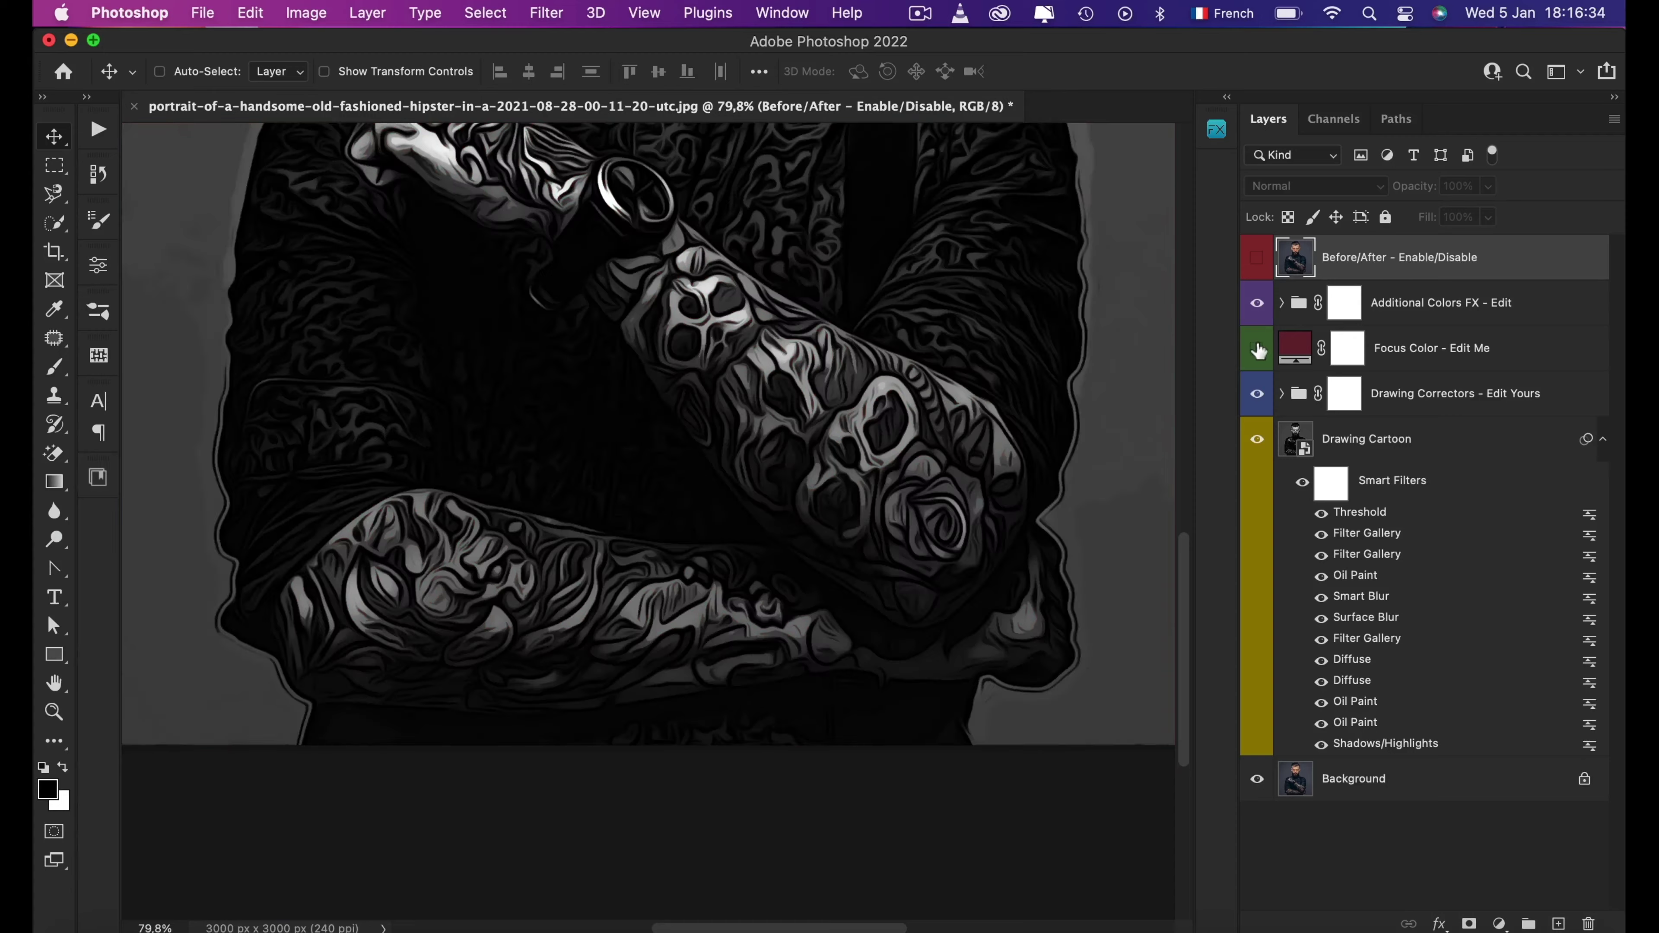
scroll(855, 472, up, 10)
scroll(830, 471, left, 5)
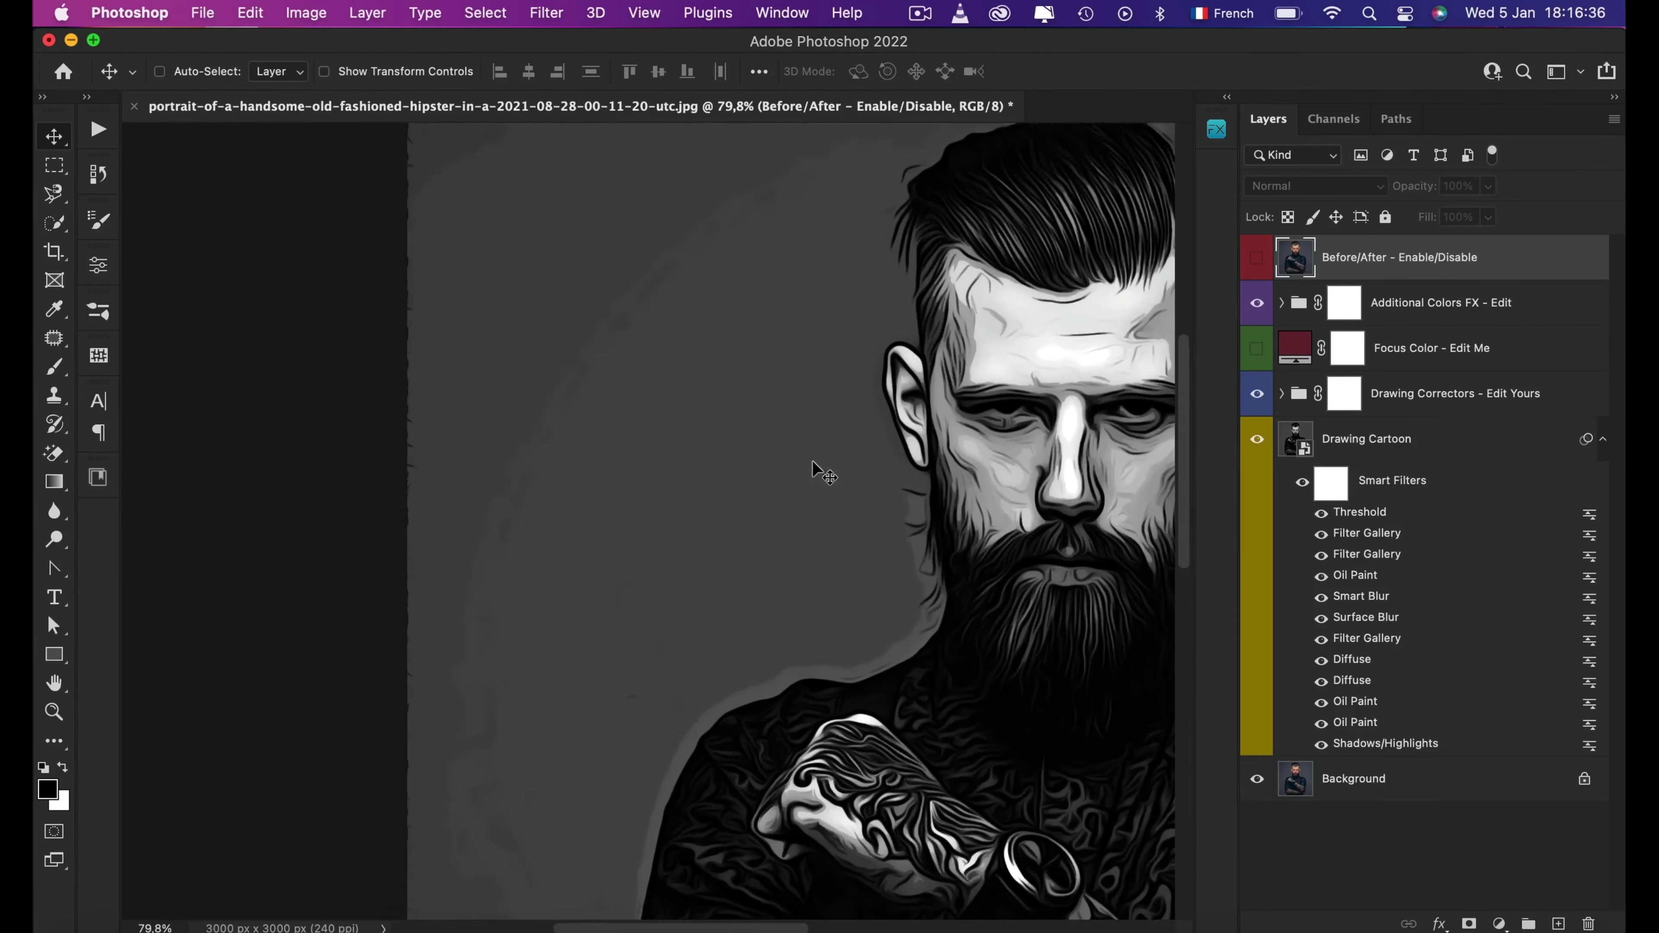
scroll(814, 469, right, 5)
scroll(814, 469, down, 8)
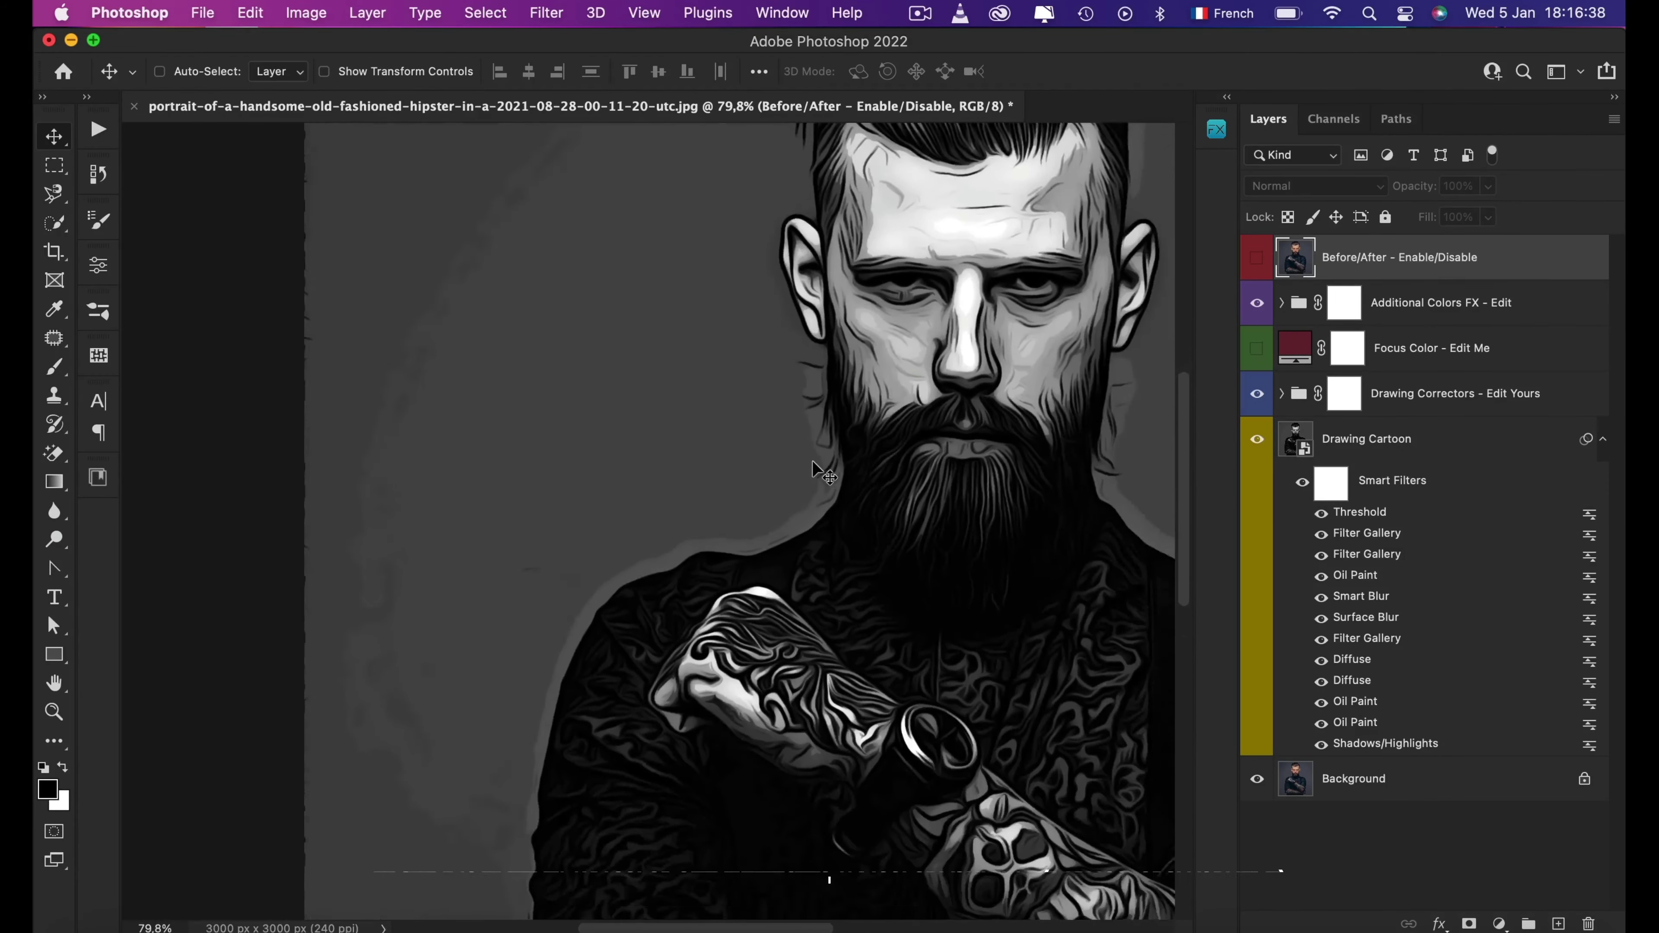
key(super+0)
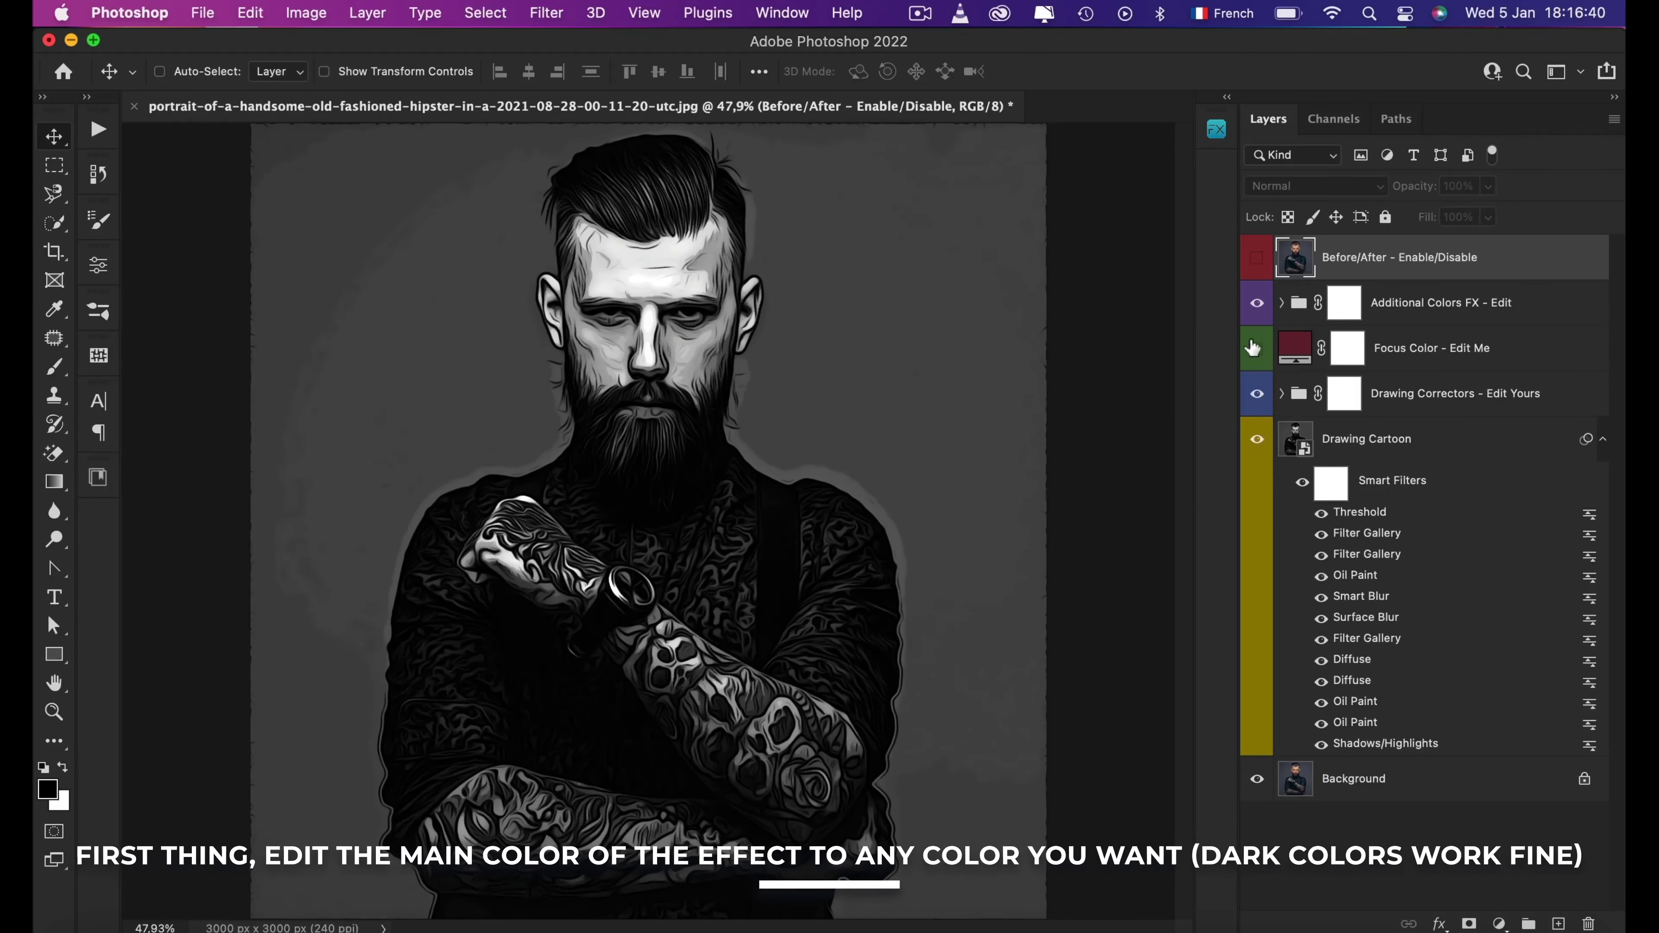
click(1257, 349)
Change the Focus Color - Edit Me fill to the very dark teal #051513
click(1299, 348)
click(1342, 319)
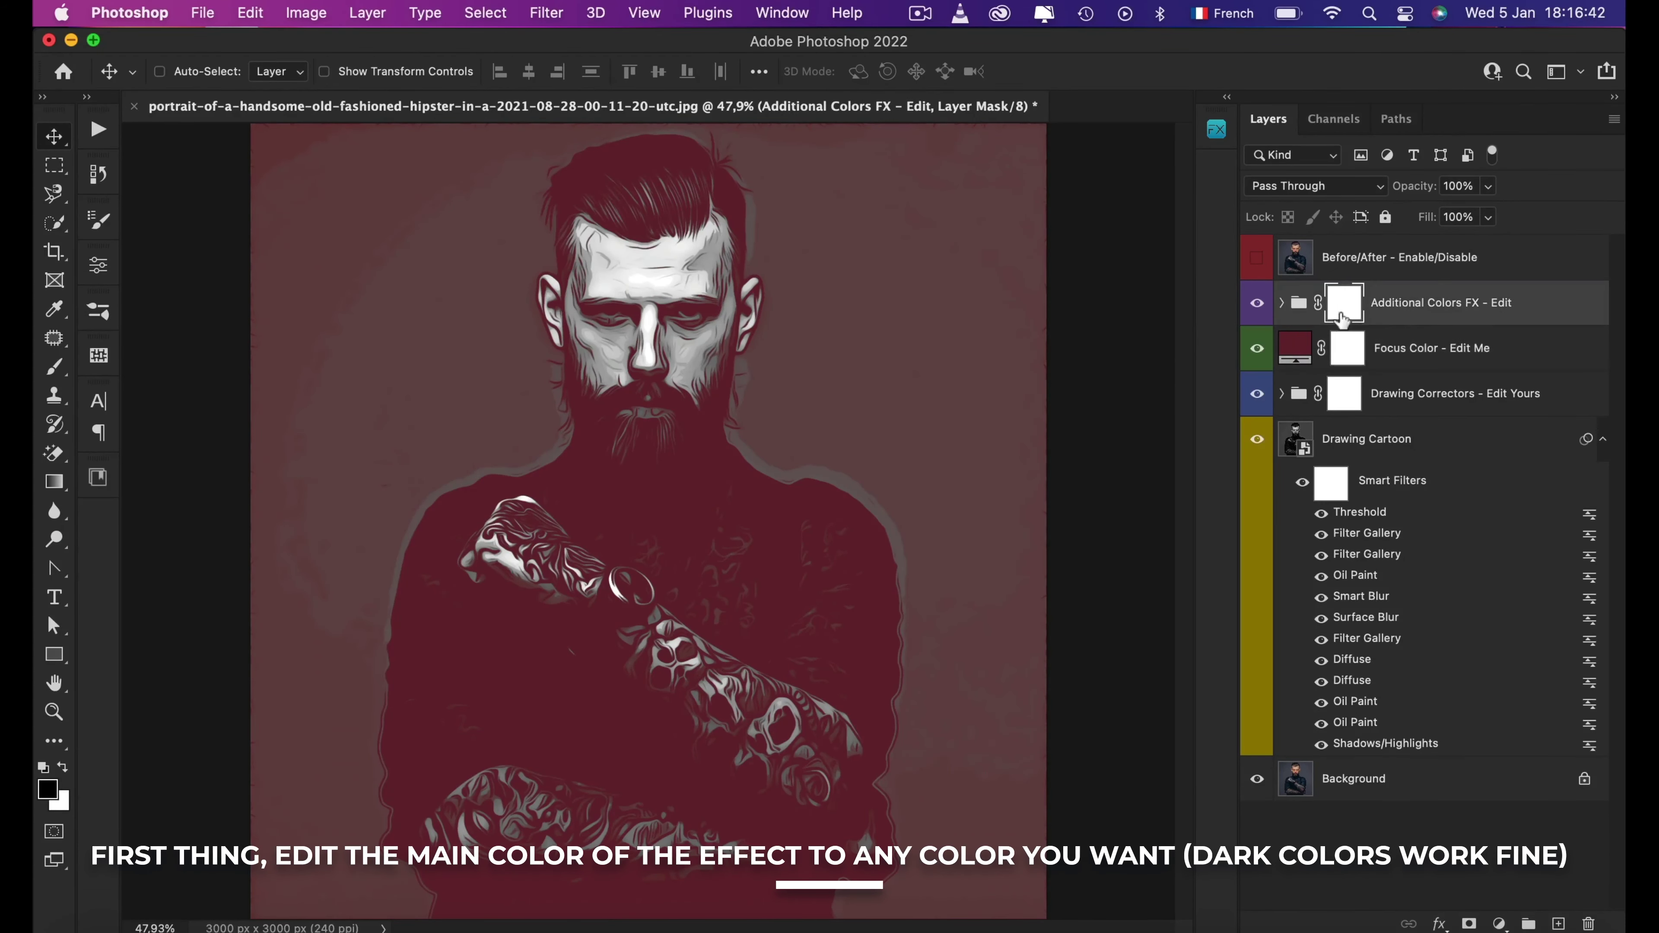
click(1293, 351)
double_click(1296, 353)
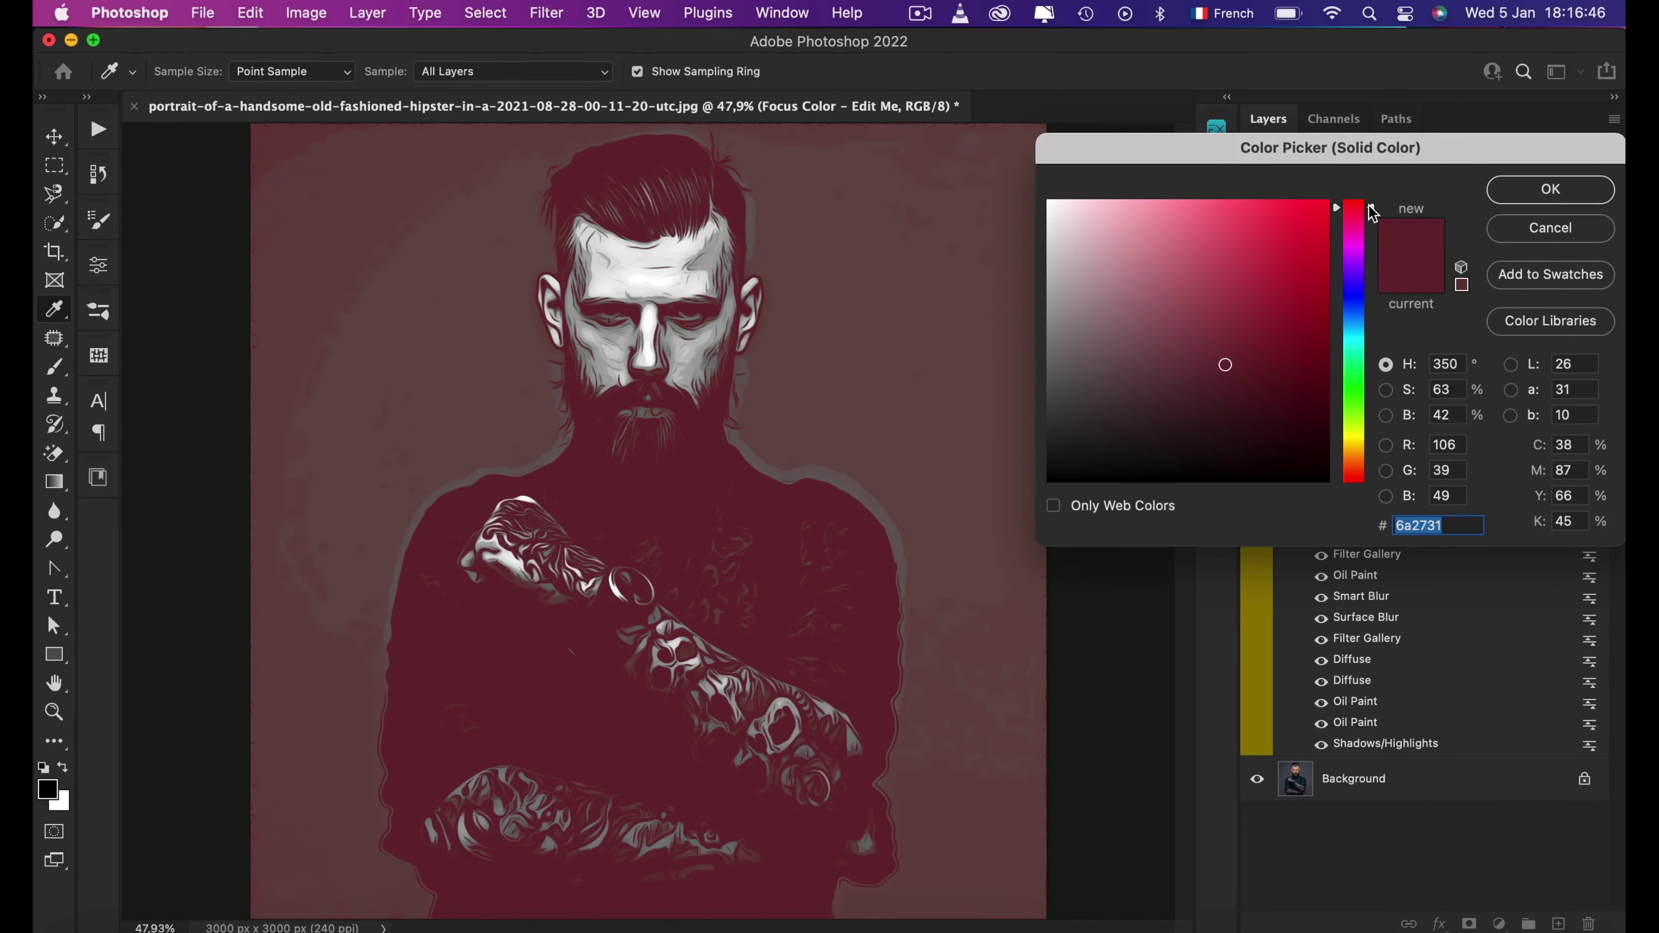
mouse_move(1371, 210)
mouse_down()
mouse_move(1349, 489)
mouse_move(1356, 308)
mouse_move(1350, 342)
mouse_move(1277, 393)
mouse_move(1259, 457)
mouse_up()
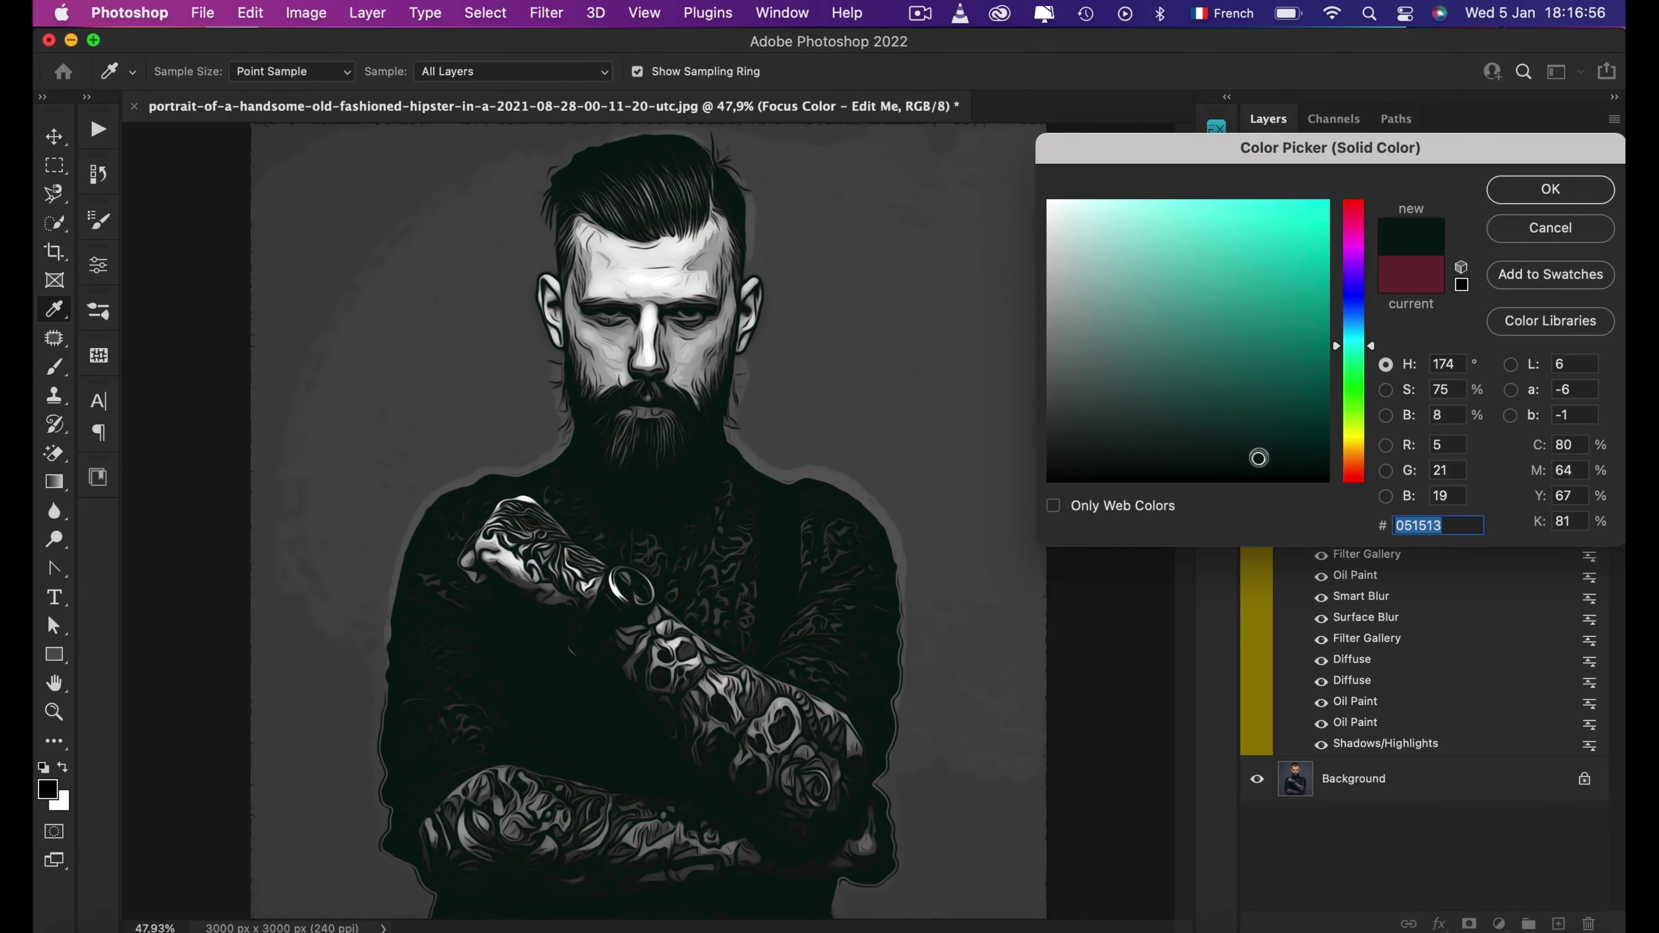
click(1512, 196)
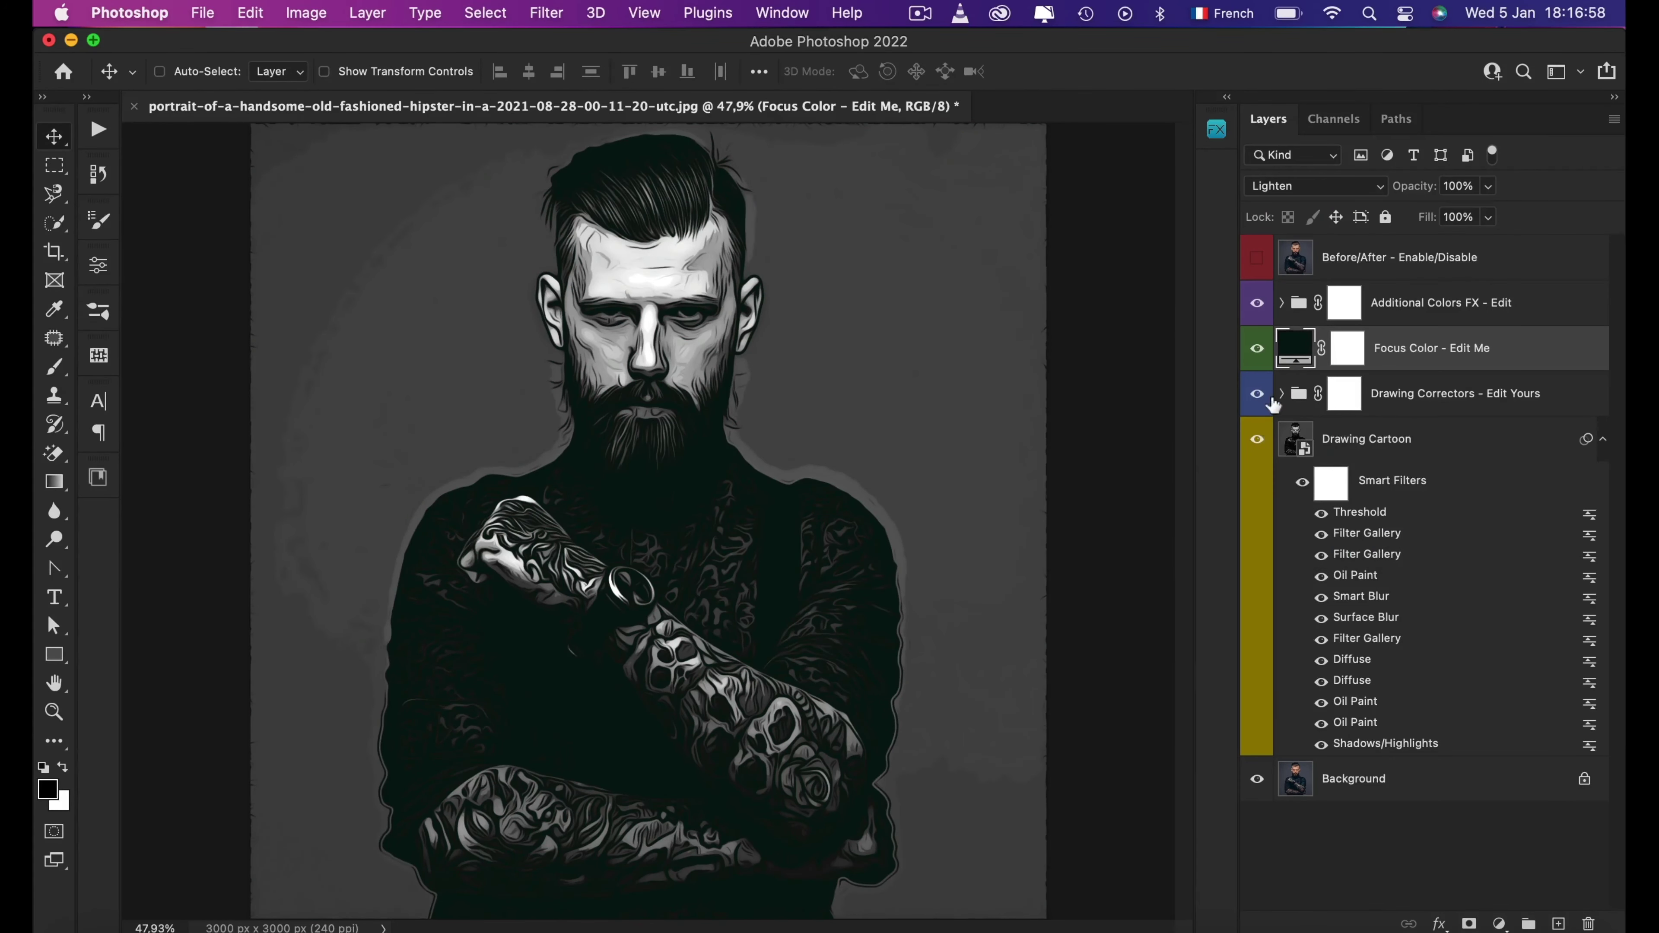
Preview the layers of the Additional Colors FX group from Color FX 20 downward and enable Color FX 13
click(1282, 302)
click(1244, 353)
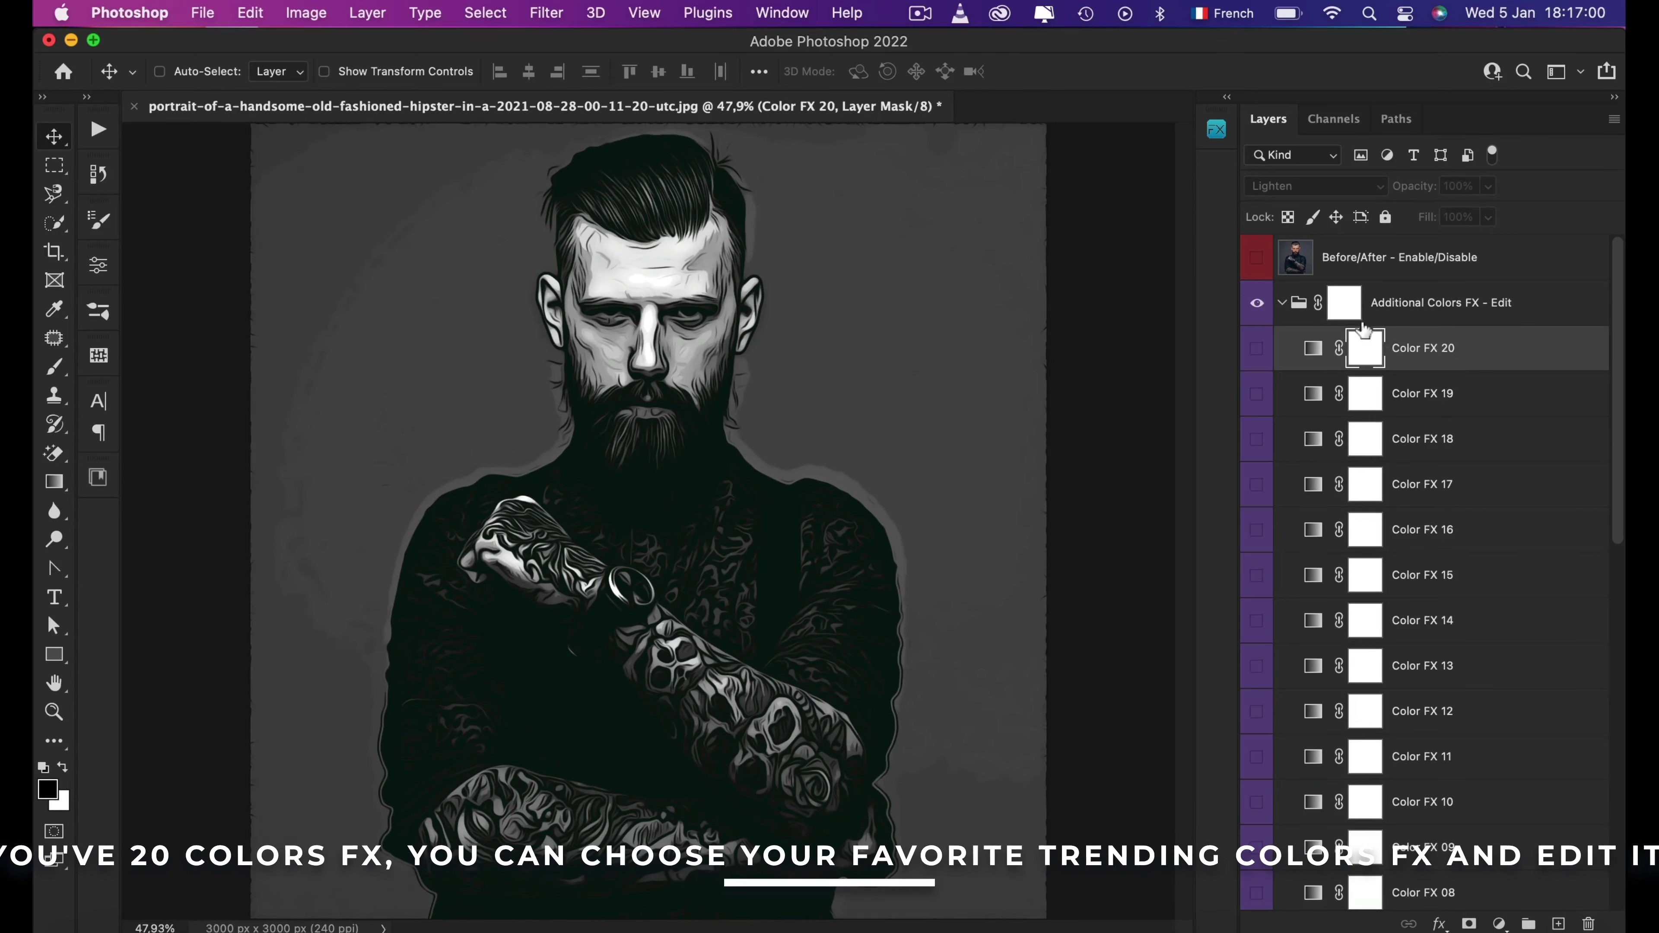
click(1255, 350)
click(1255, 349)
click(1256, 394)
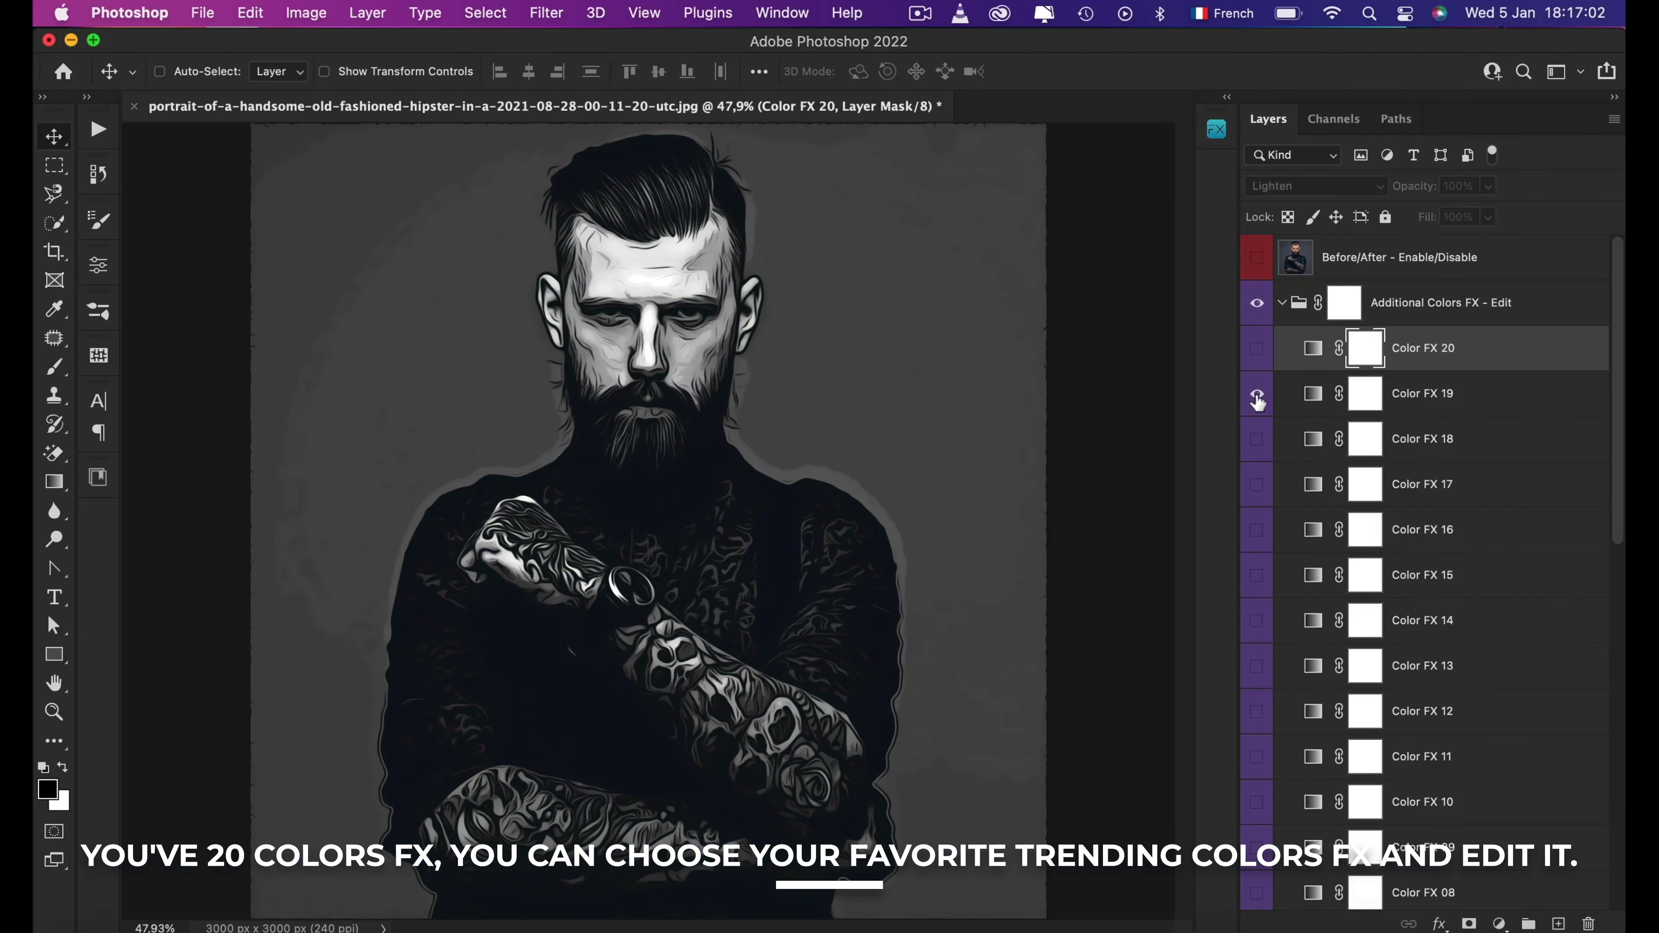
click(1257, 439)
click(1257, 485)
click(1257, 486)
click(1257, 531)
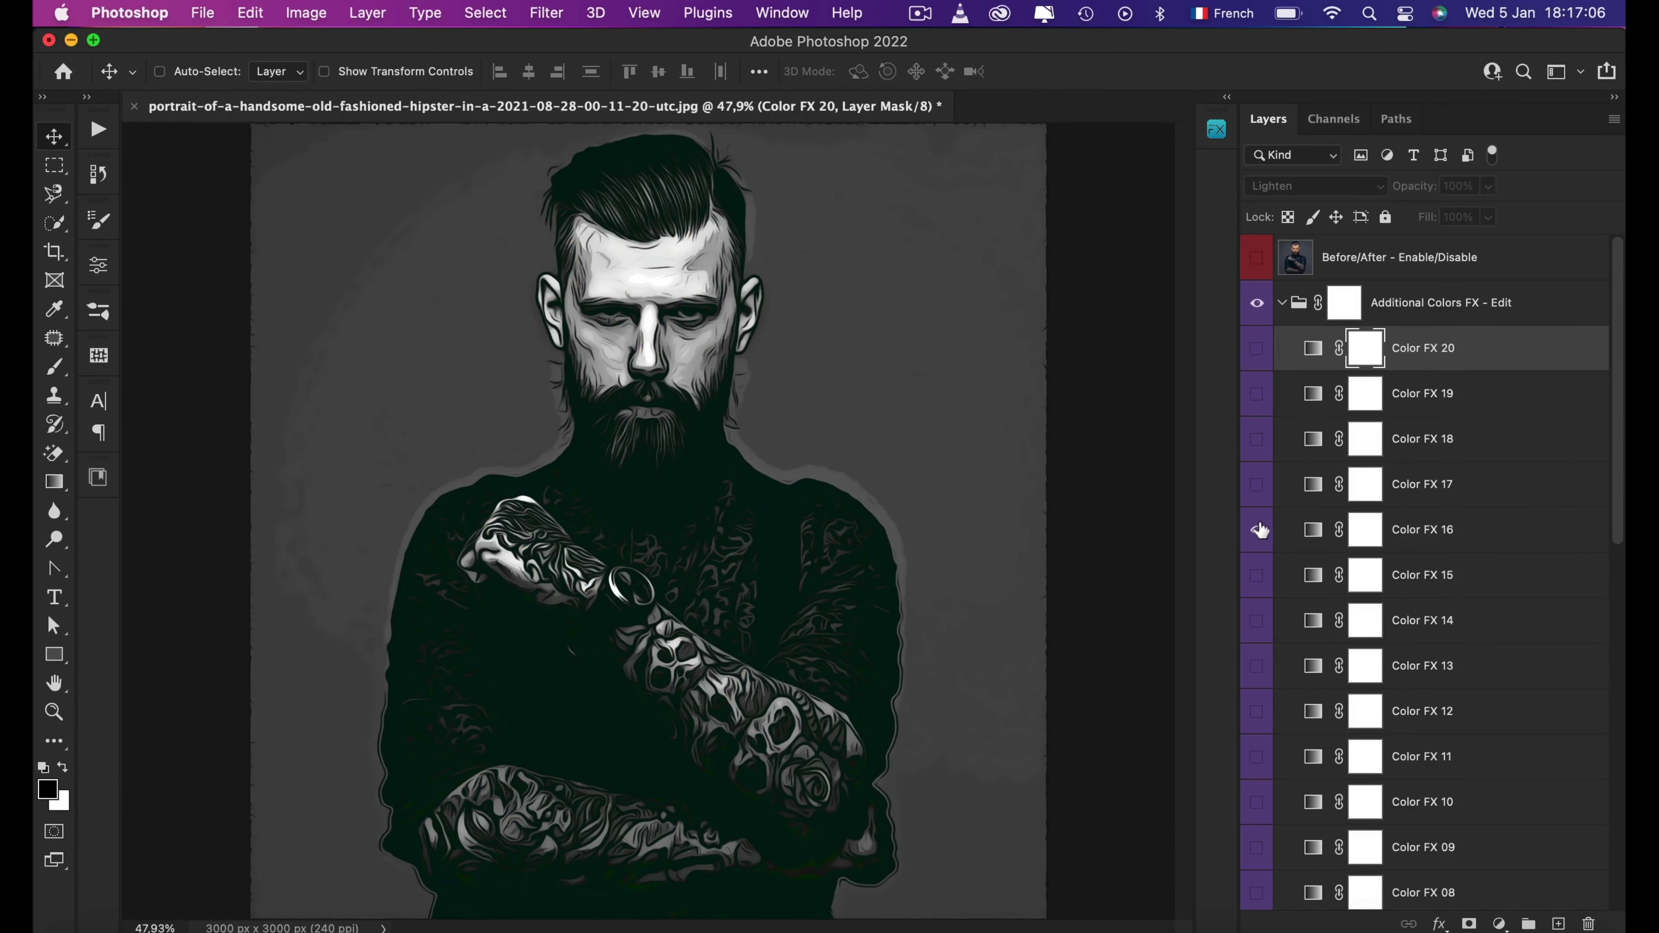
click(1257, 576)
click(1257, 576)
click(1425, 663)
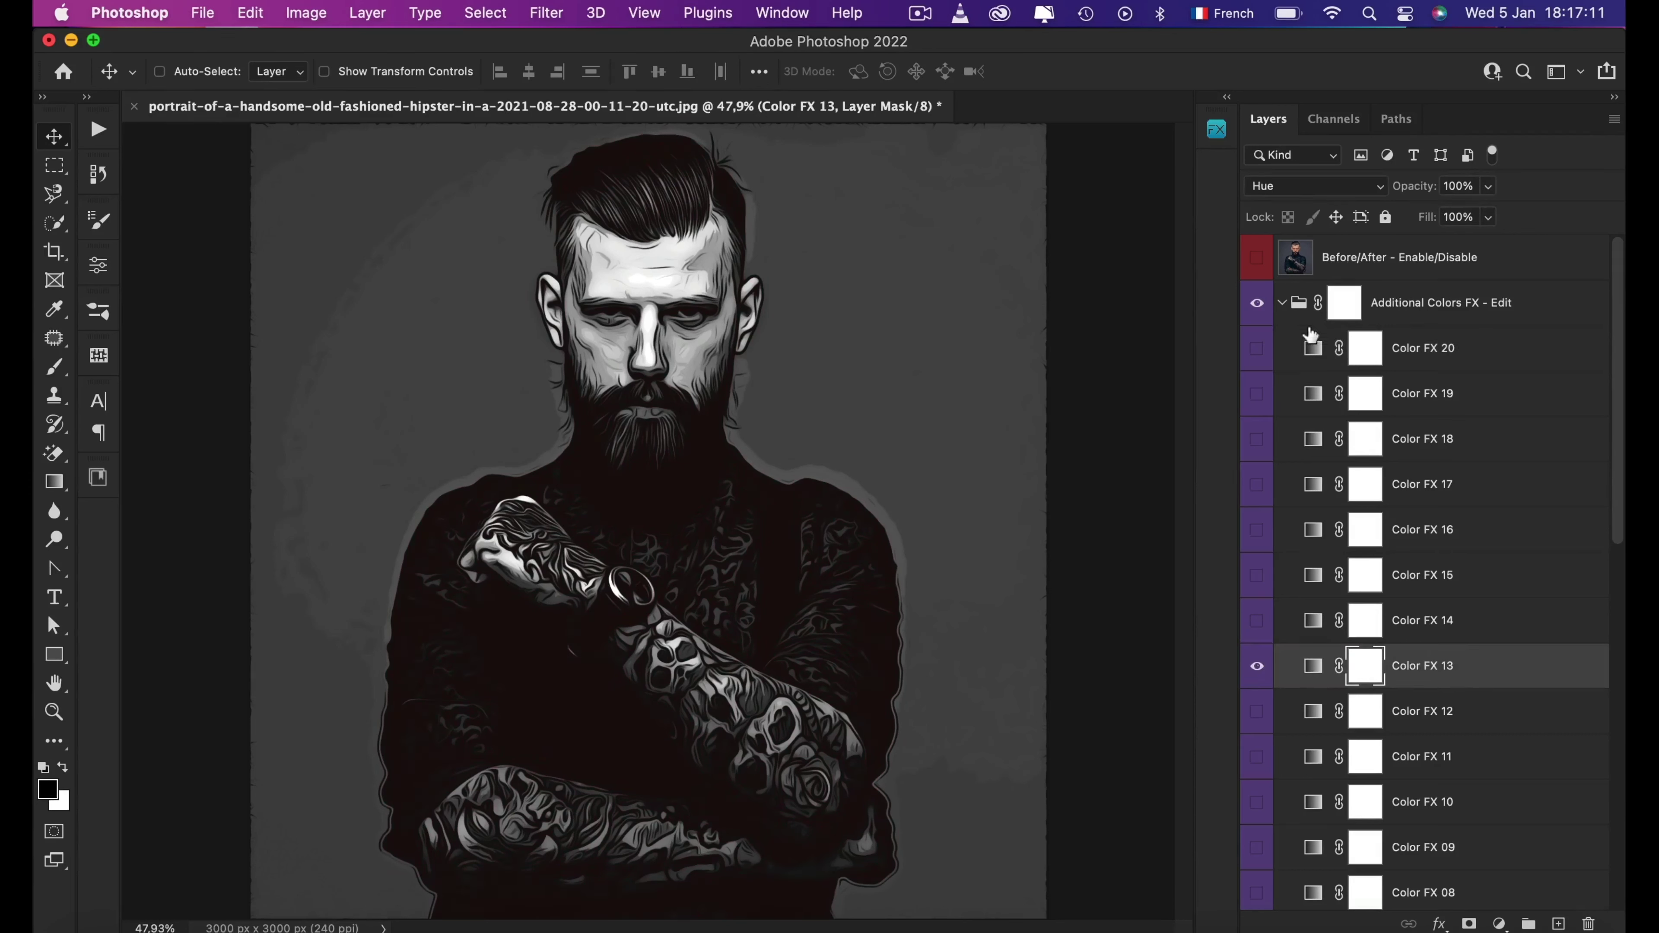
click(1283, 304)
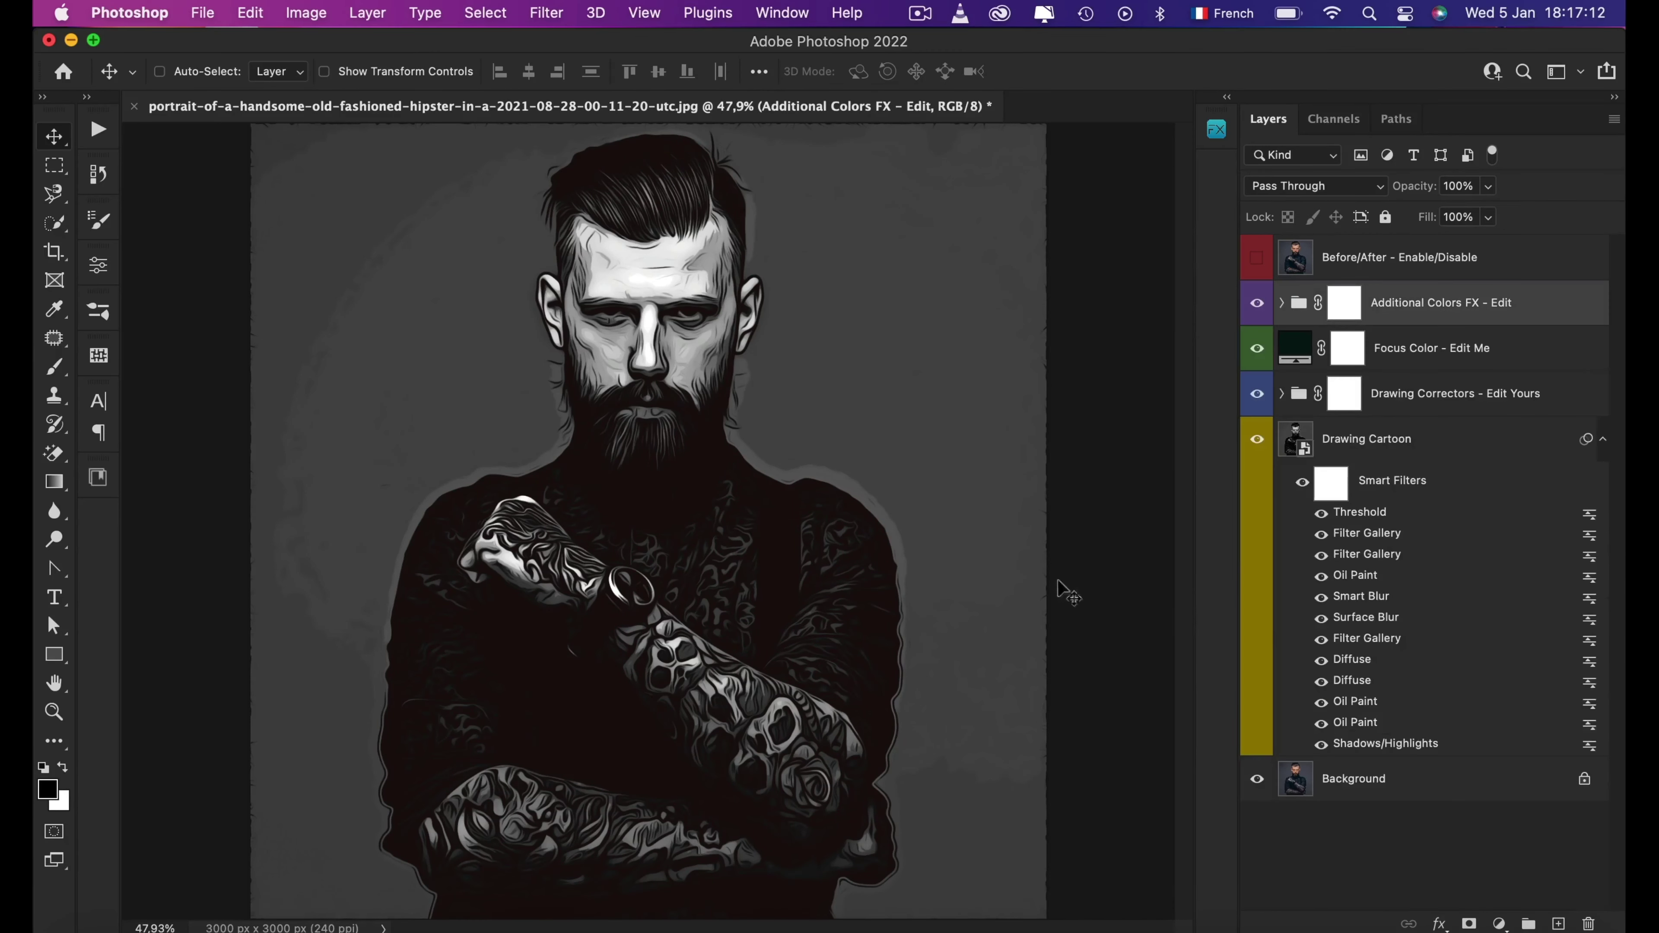
Readjust the Focus Color - Edit Me fill to a slightly different very dark green shade
double_click(1290, 353)
drag(1299, 471, 1262, 455)
click(1539, 192)
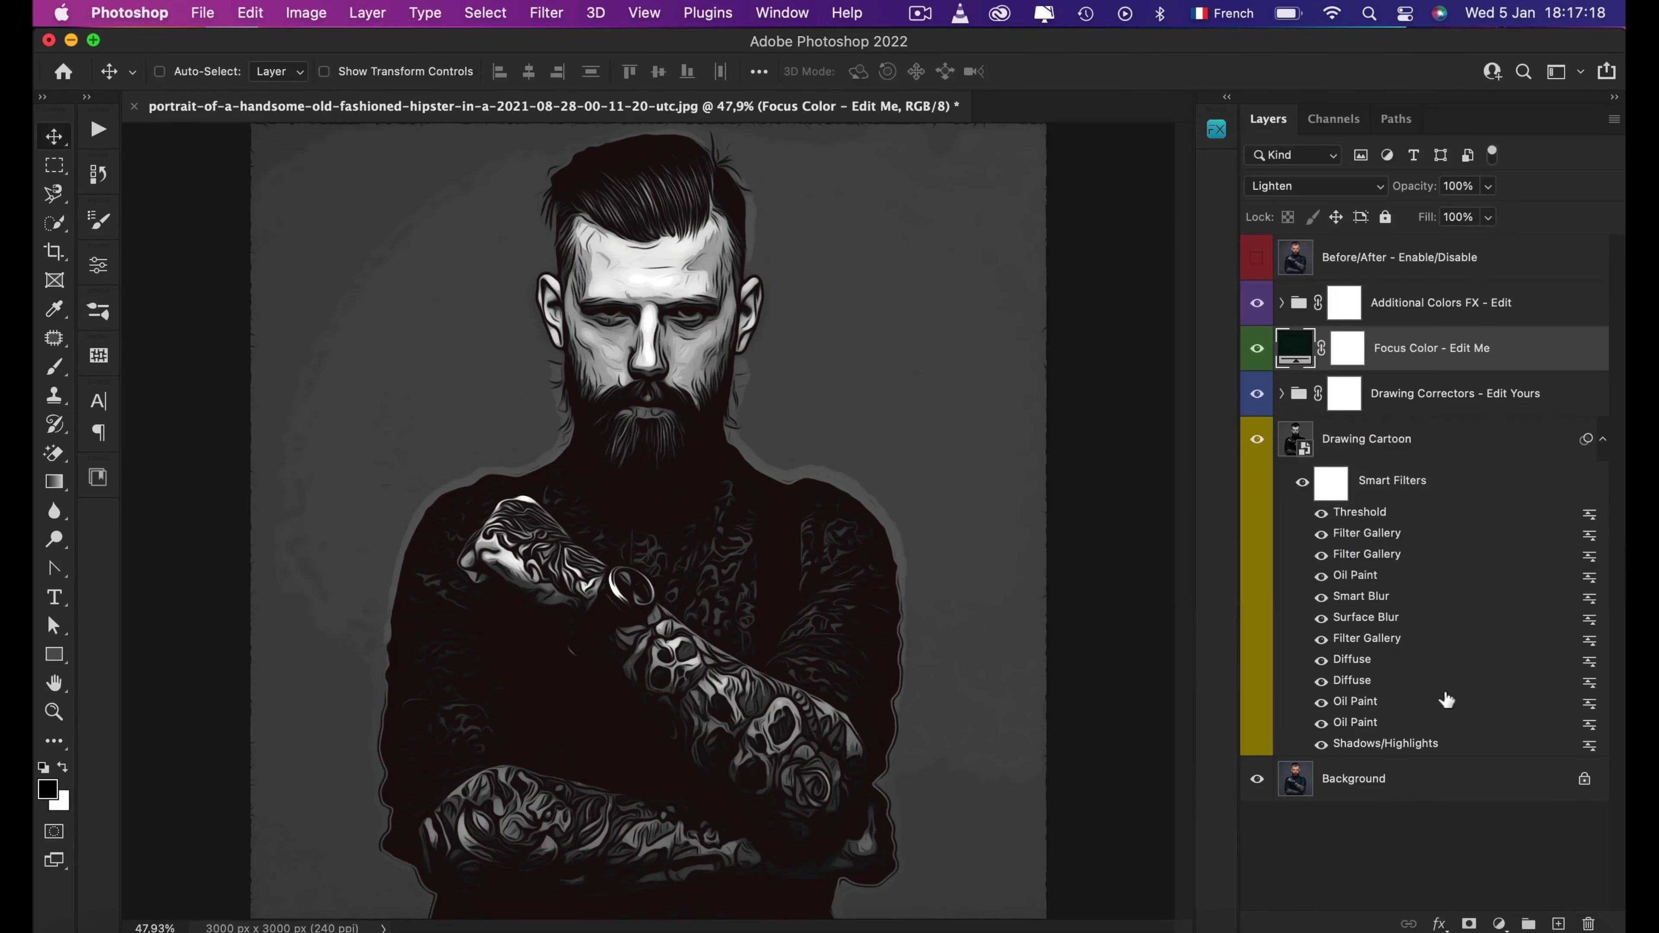
Expand the Drawing Correctors - Edit Yours group and compare the portrait, including the face close up, with and without its corrections
click(1450, 395)
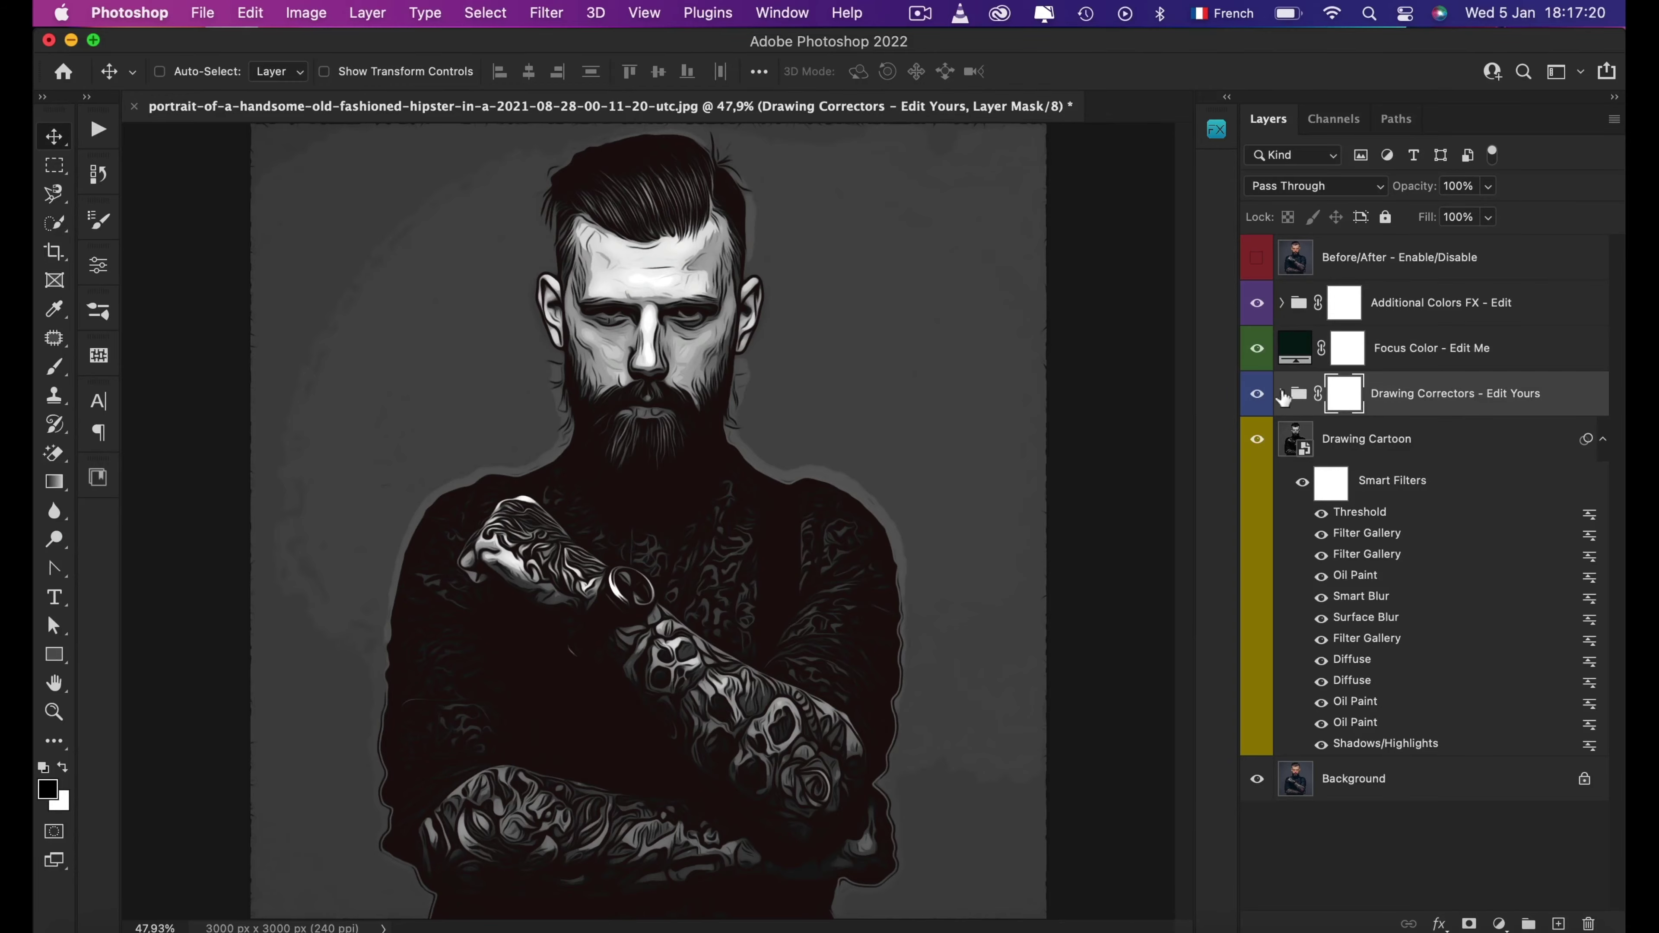
click(1282, 394)
click(1256, 394)
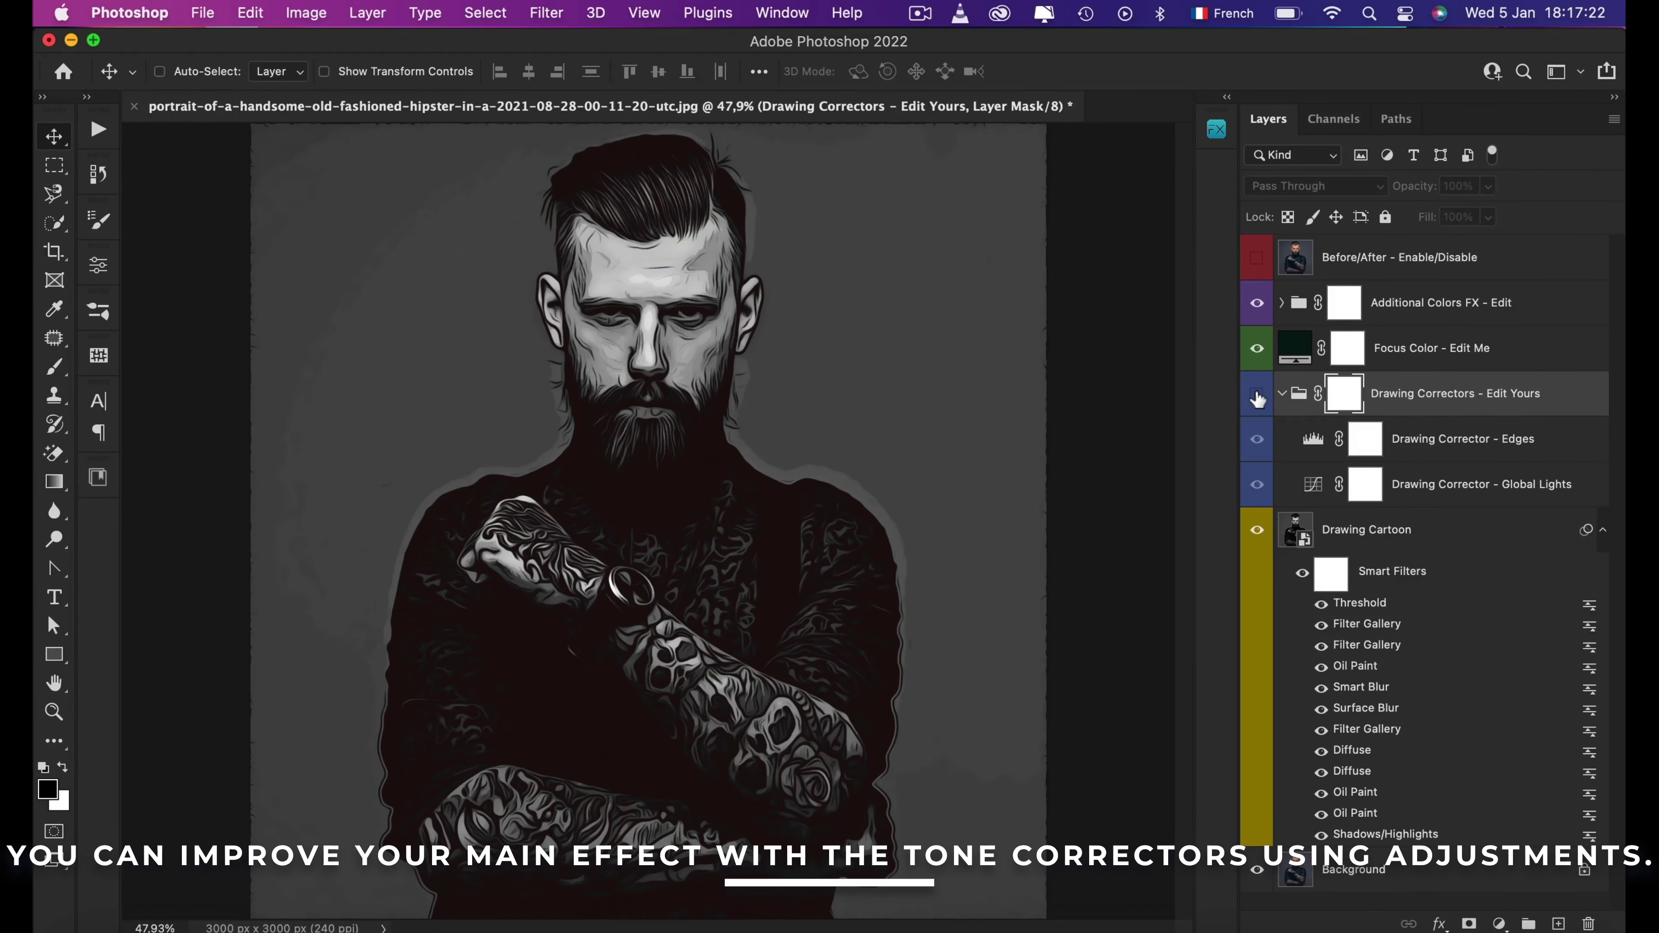
click(1257, 395)
scroll(646, 470, up, 5)
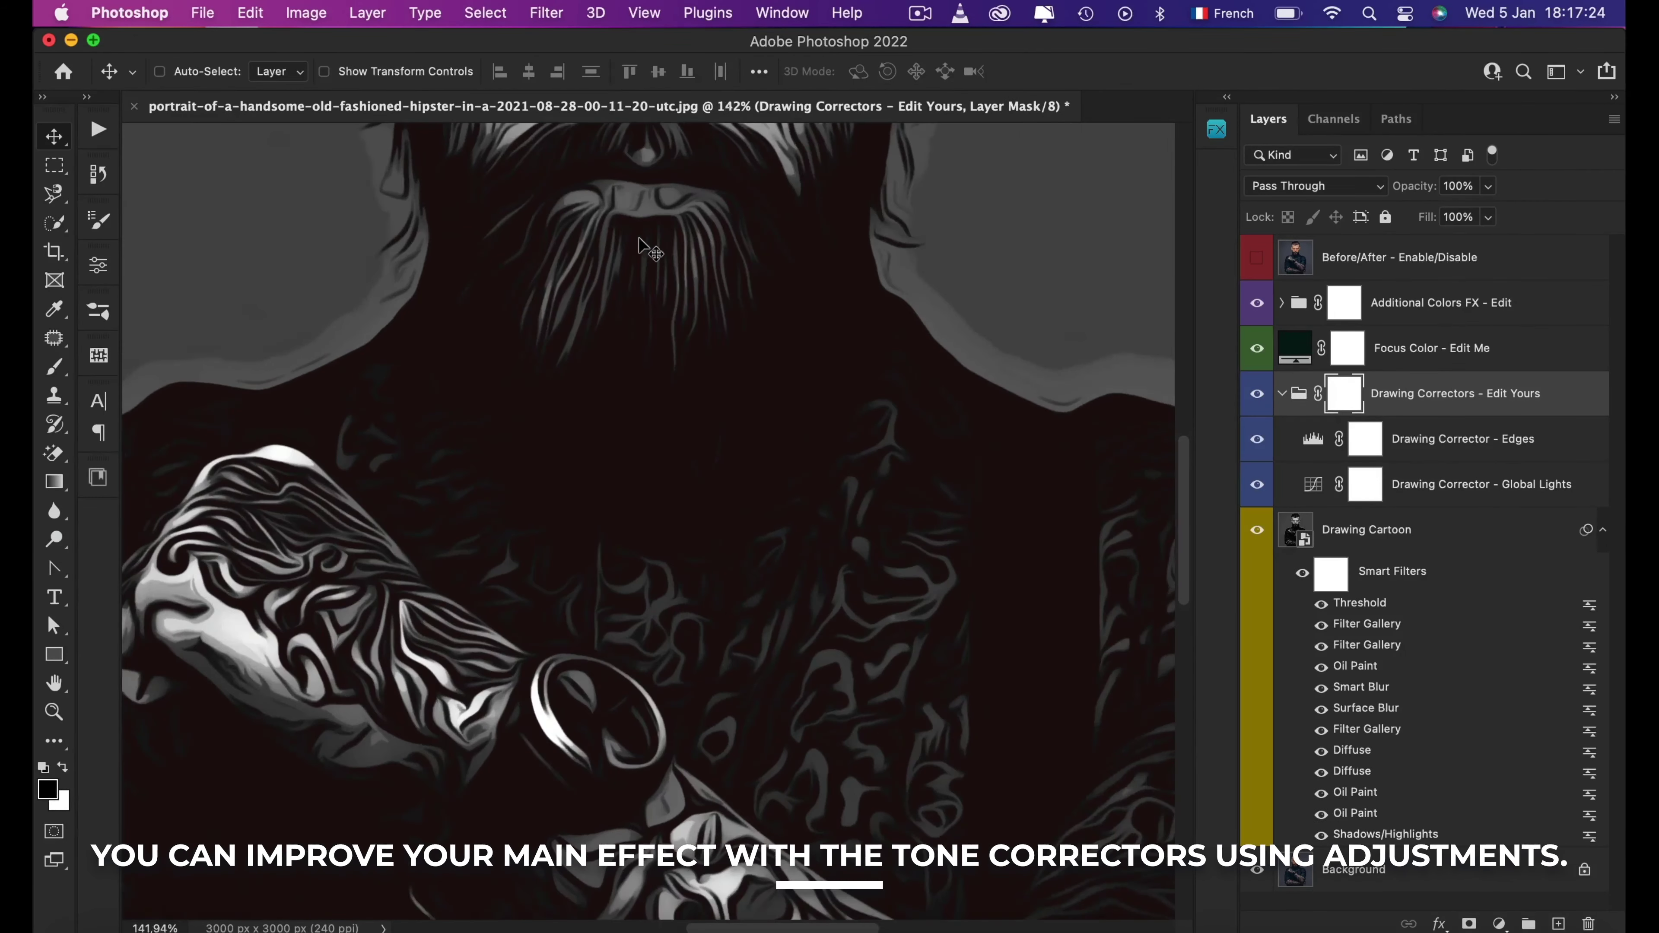
scroll(641, 247, up, 6)
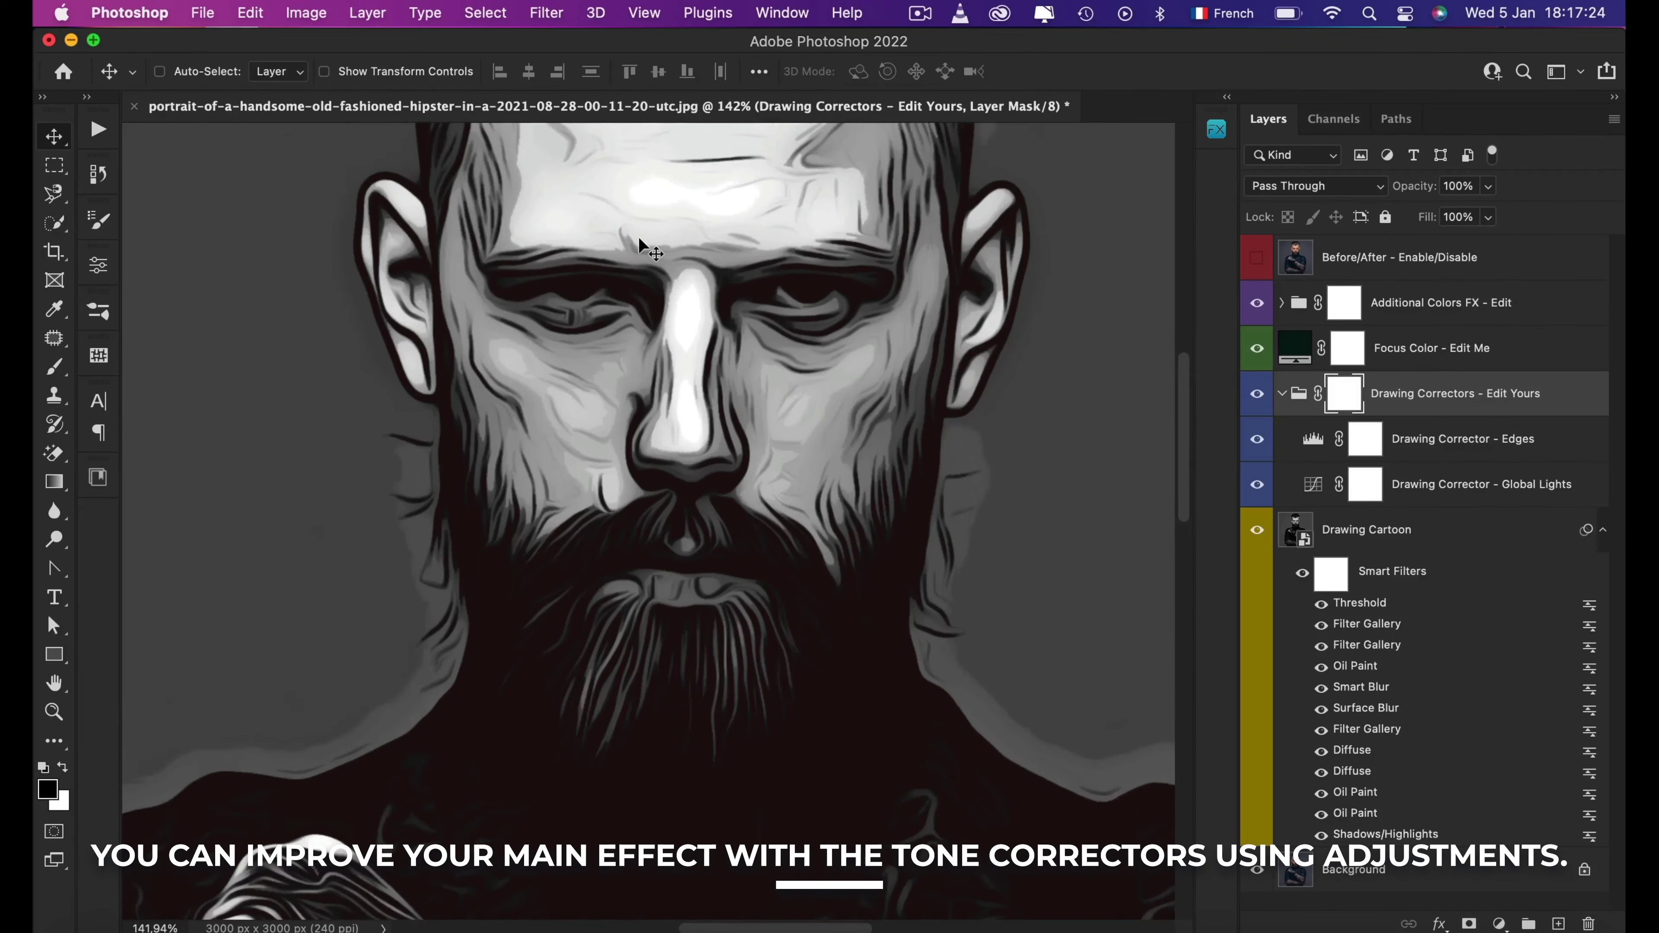
click(1255, 442)
Set the midtone input level of the Drawing Corrector - Edges levels adjustment to 1,27
click(1313, 439)
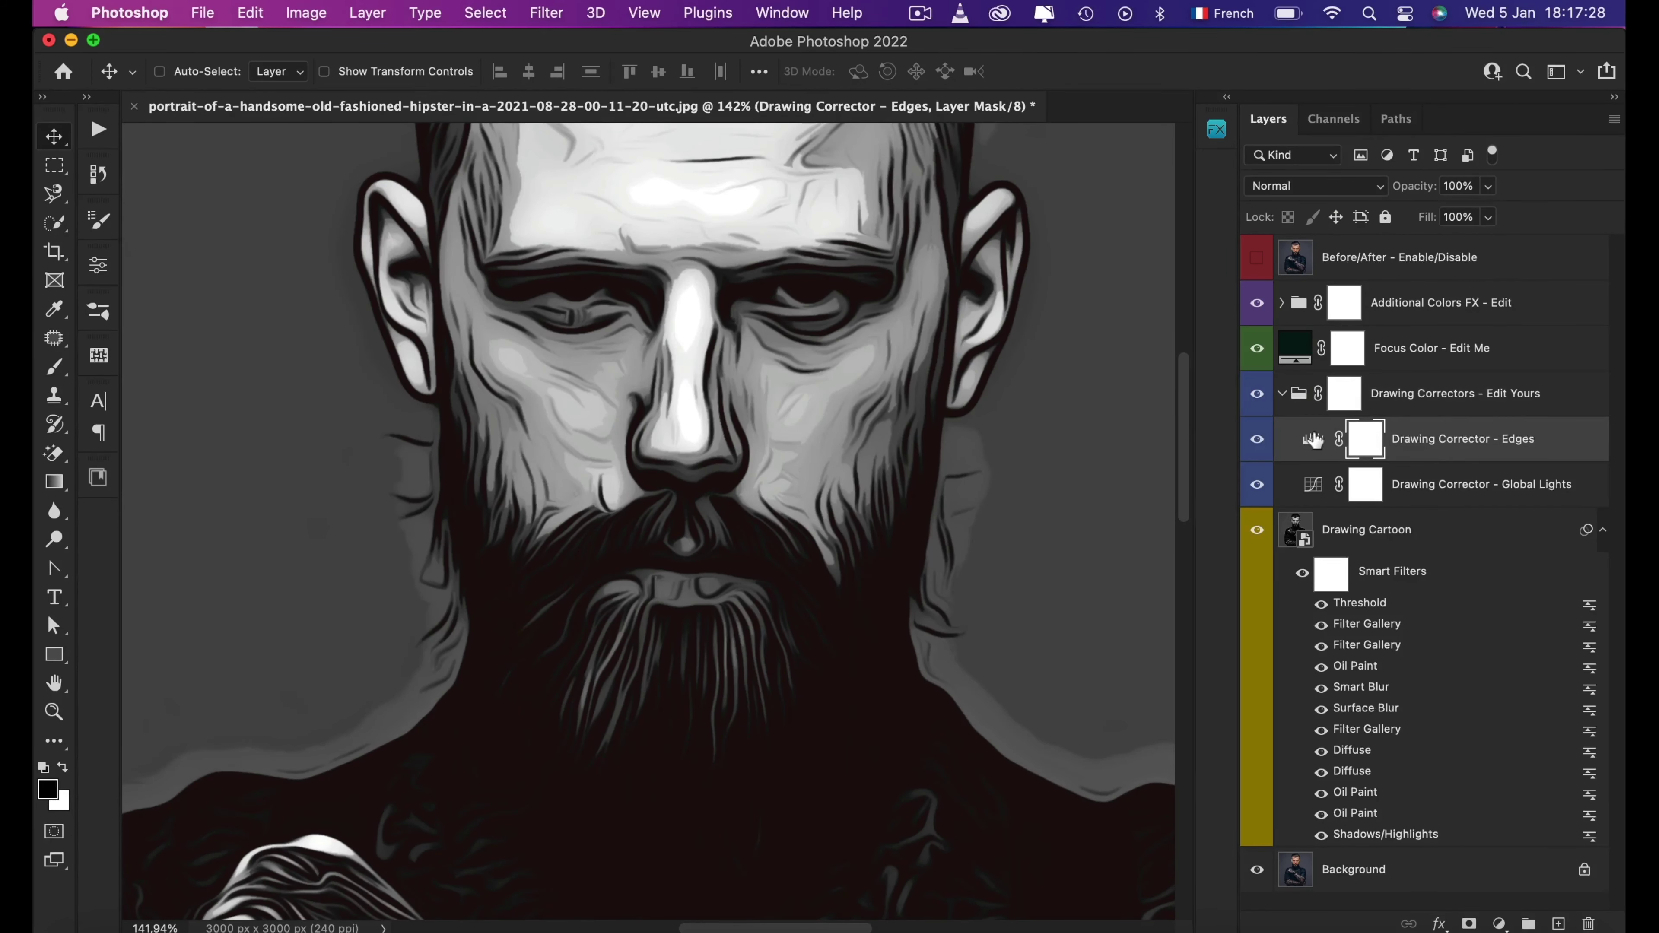
double_click(1313, 439)
key(super+0)
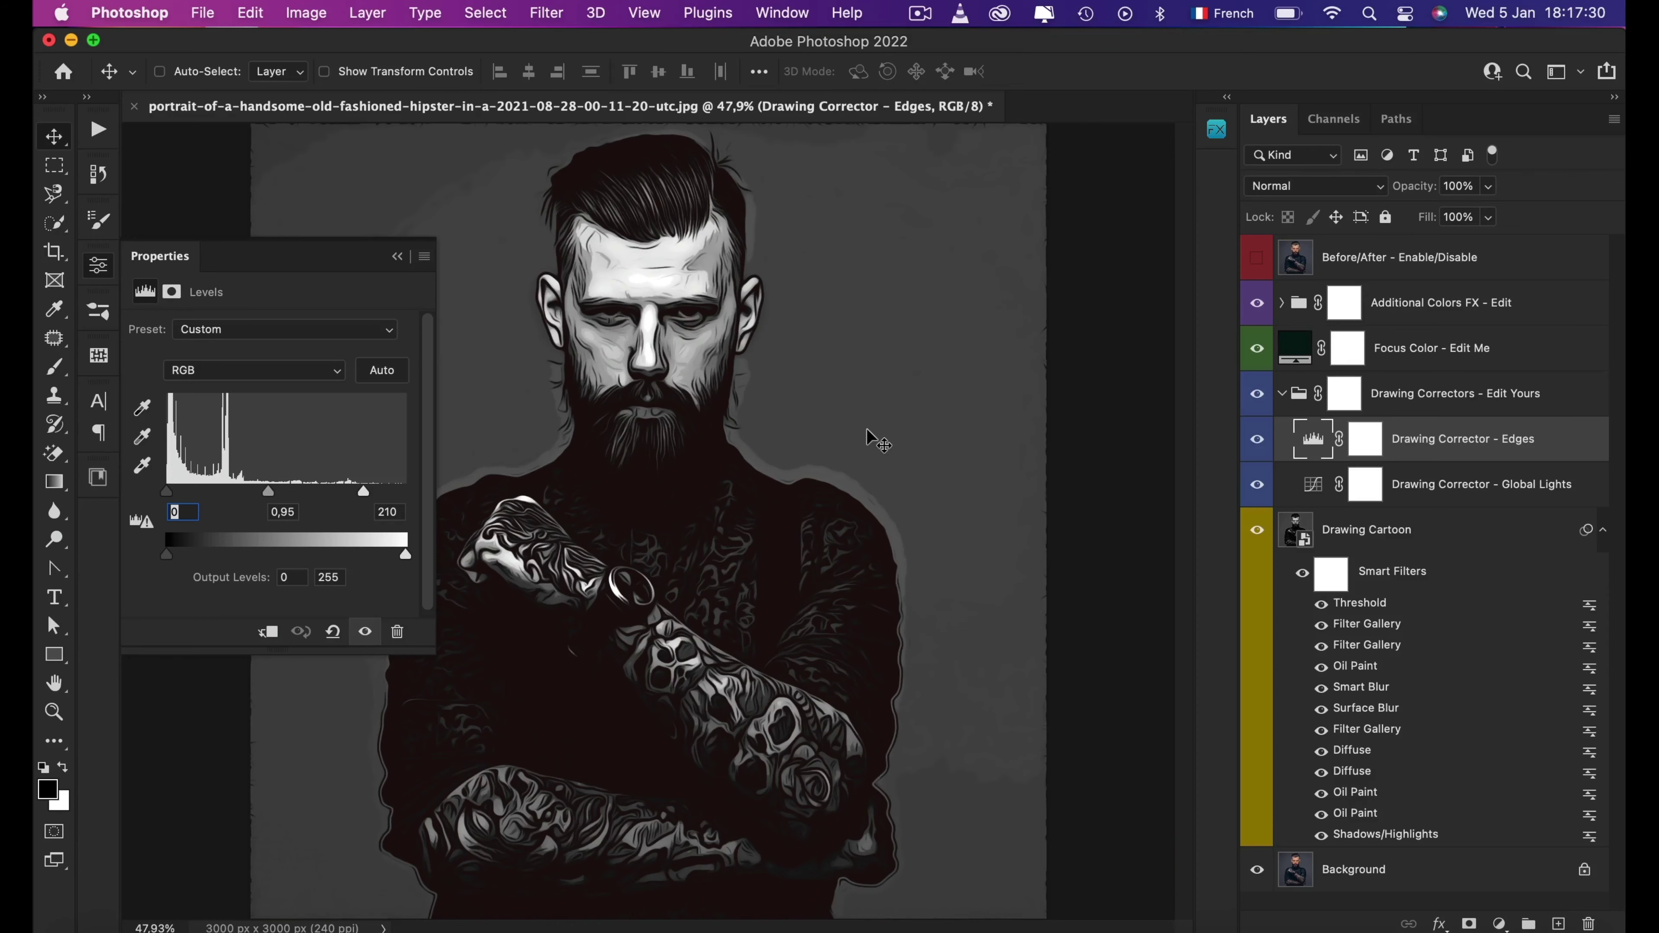
drag(269, 491, 249, 490)
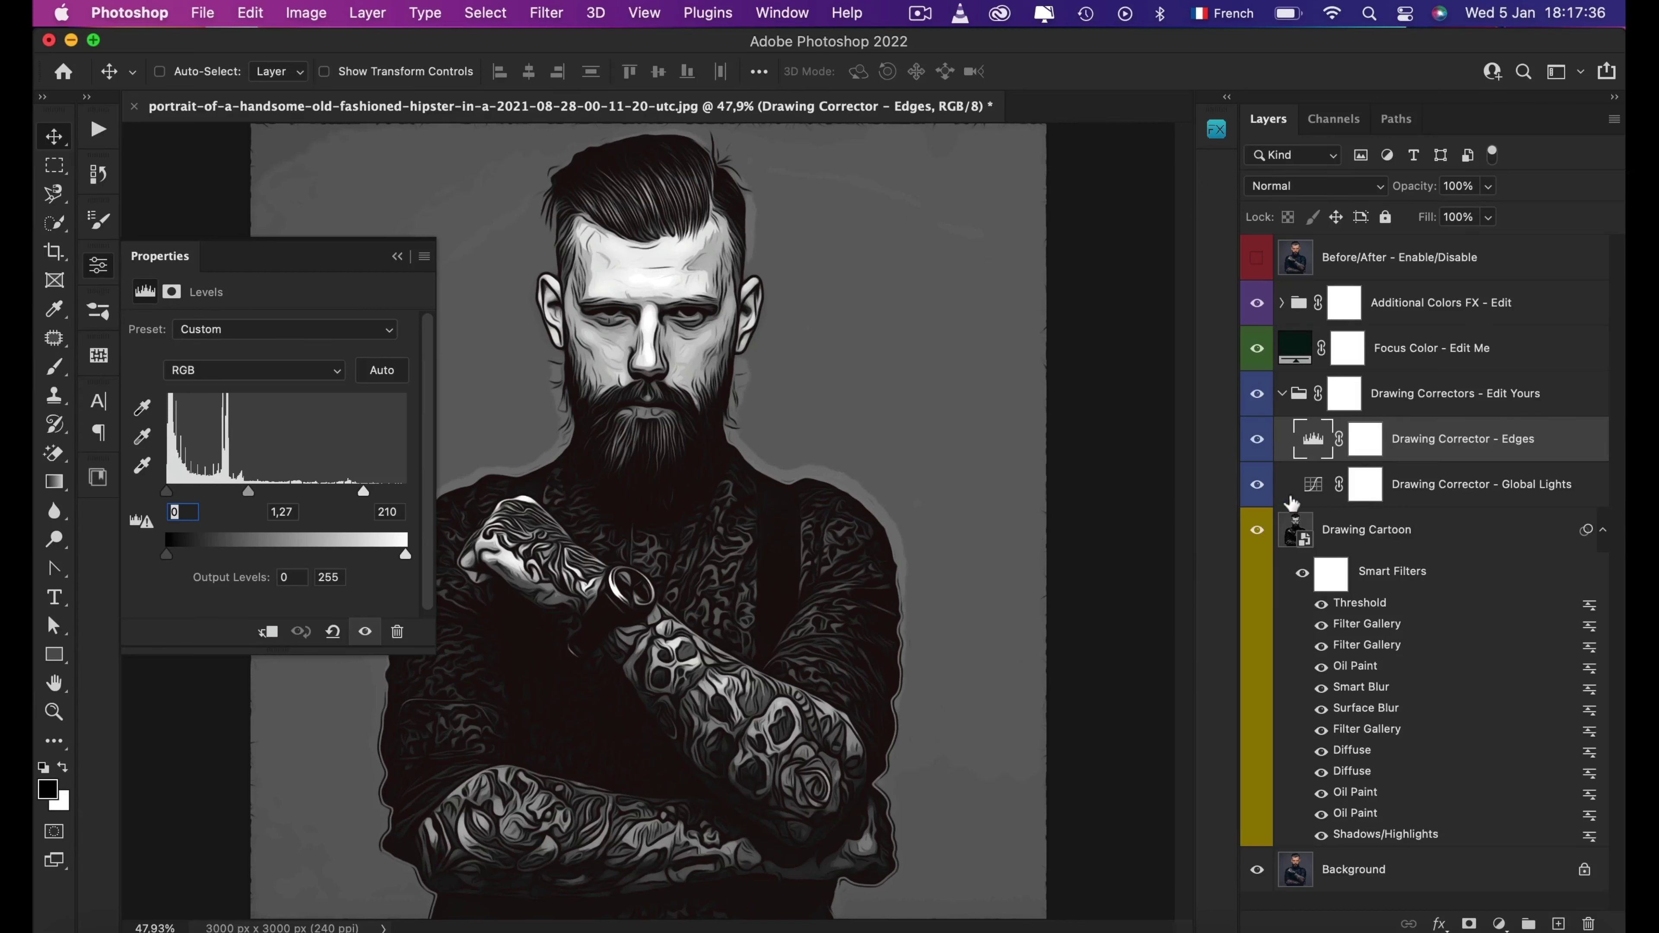
Reshape the Drawing Corrector - Global Lights curve by lowering its middle and shadow points and shifting its upper point slightly toward the highlights
click(1320, 489)
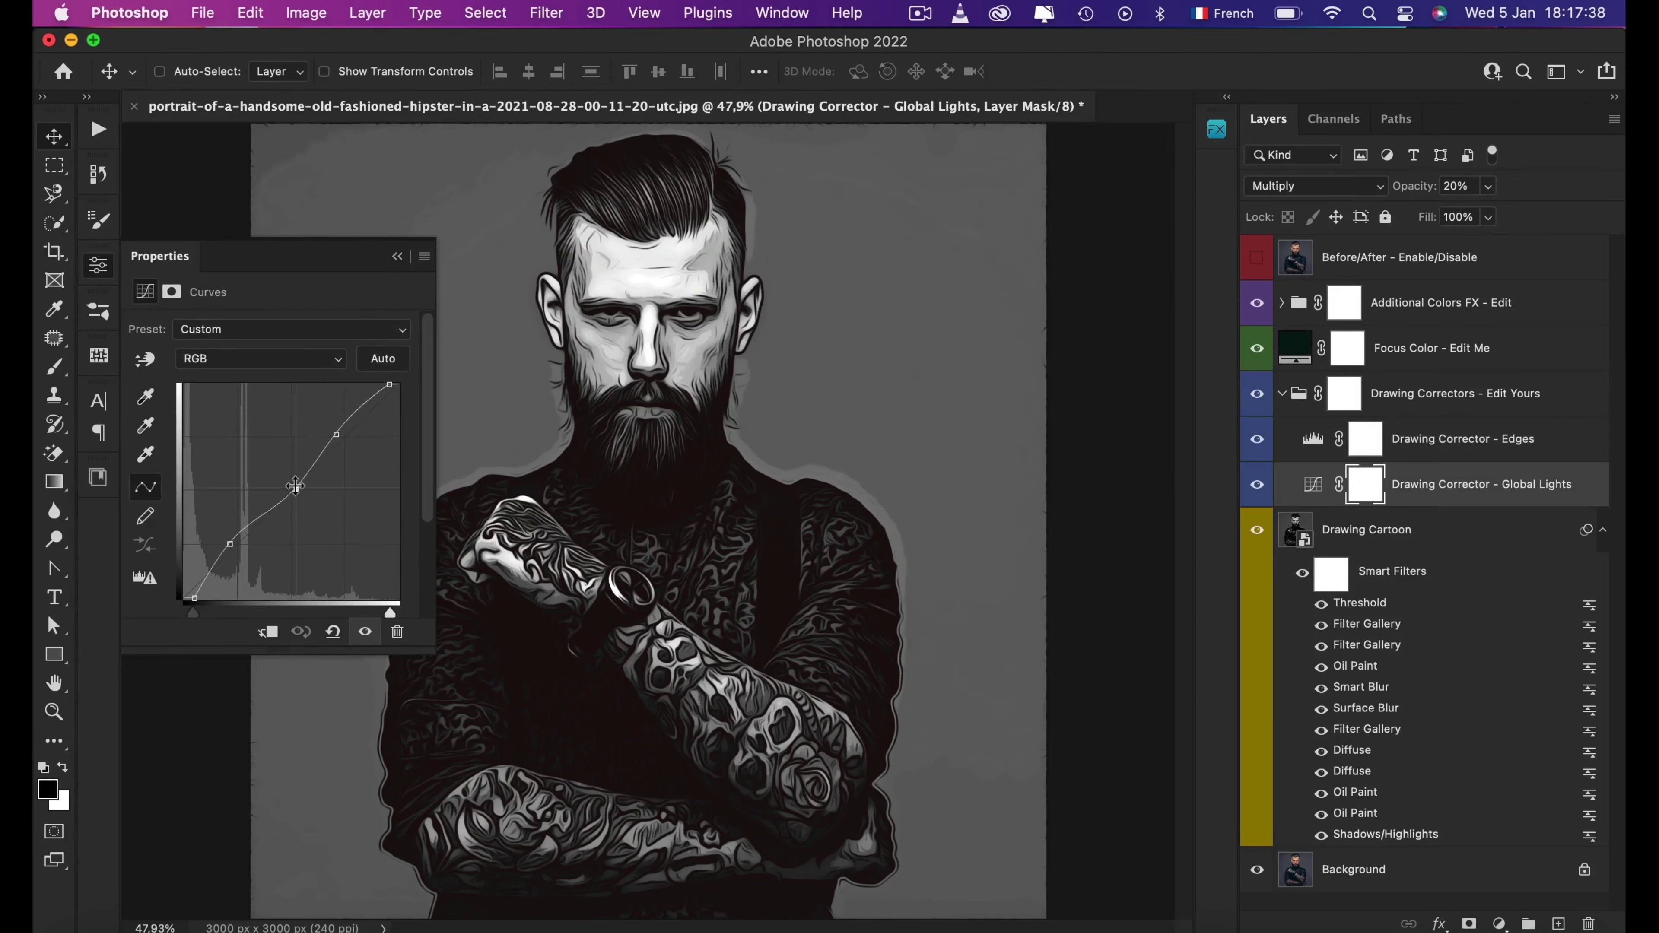
mouse_move(300, 490)
mouse_down()
mouse_move(264, 461)
mouse_move(298, 513)
mouse_up()
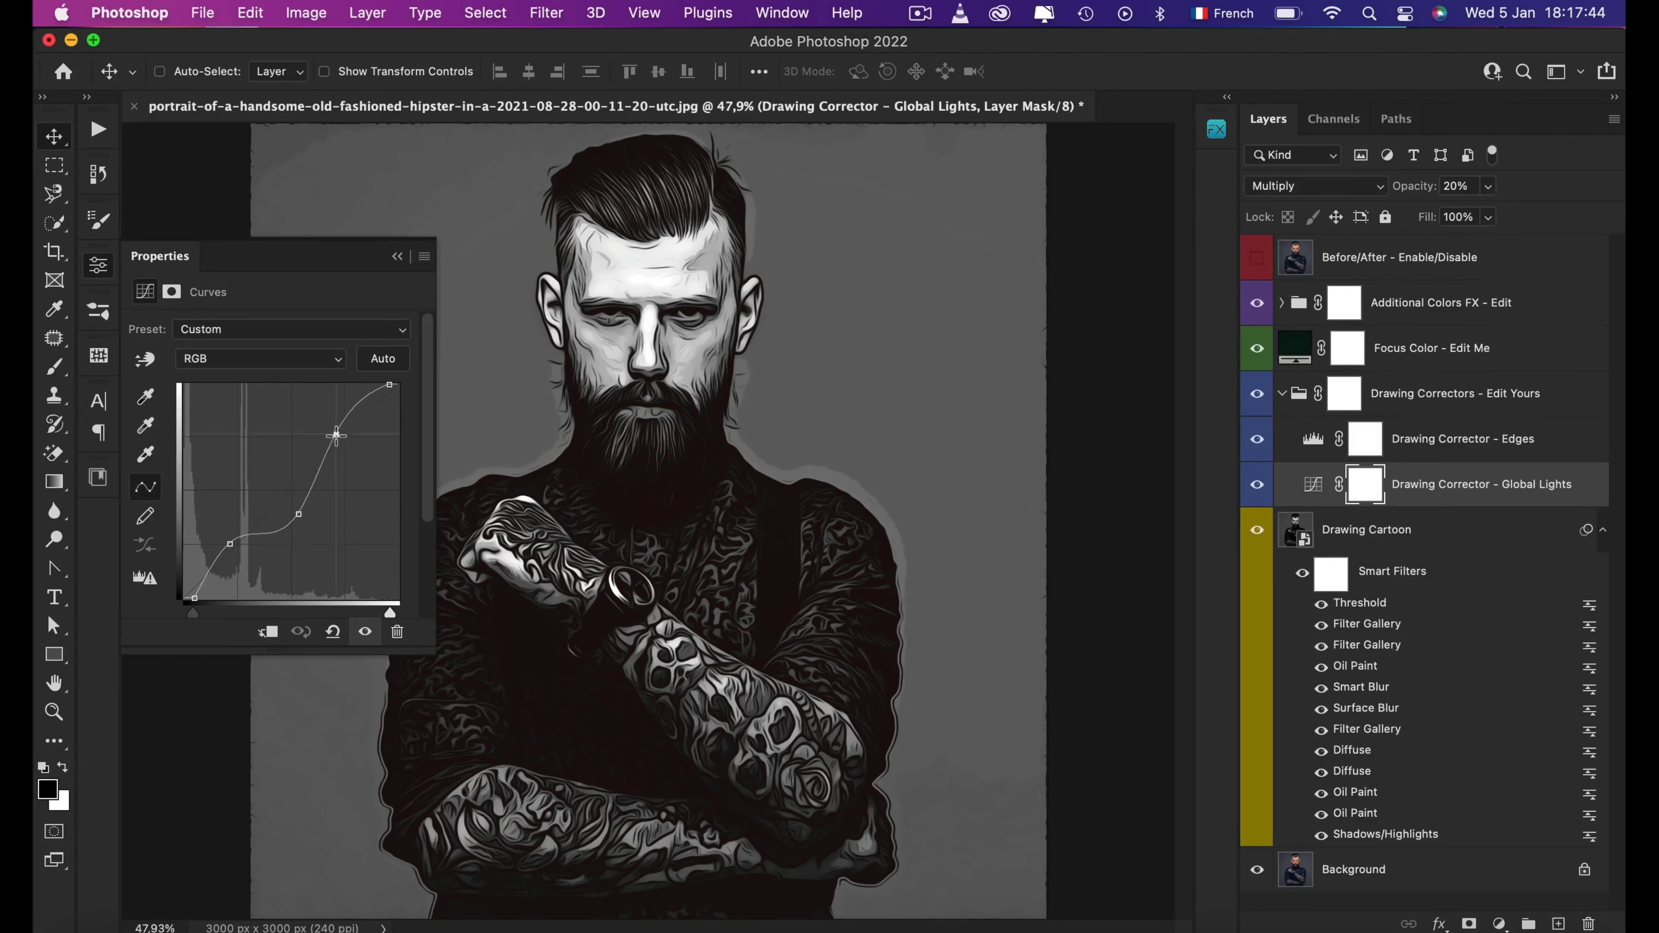
drag(335, 433, 351, 431)
drag(233, 542, 228, 587)
click(100, 262)
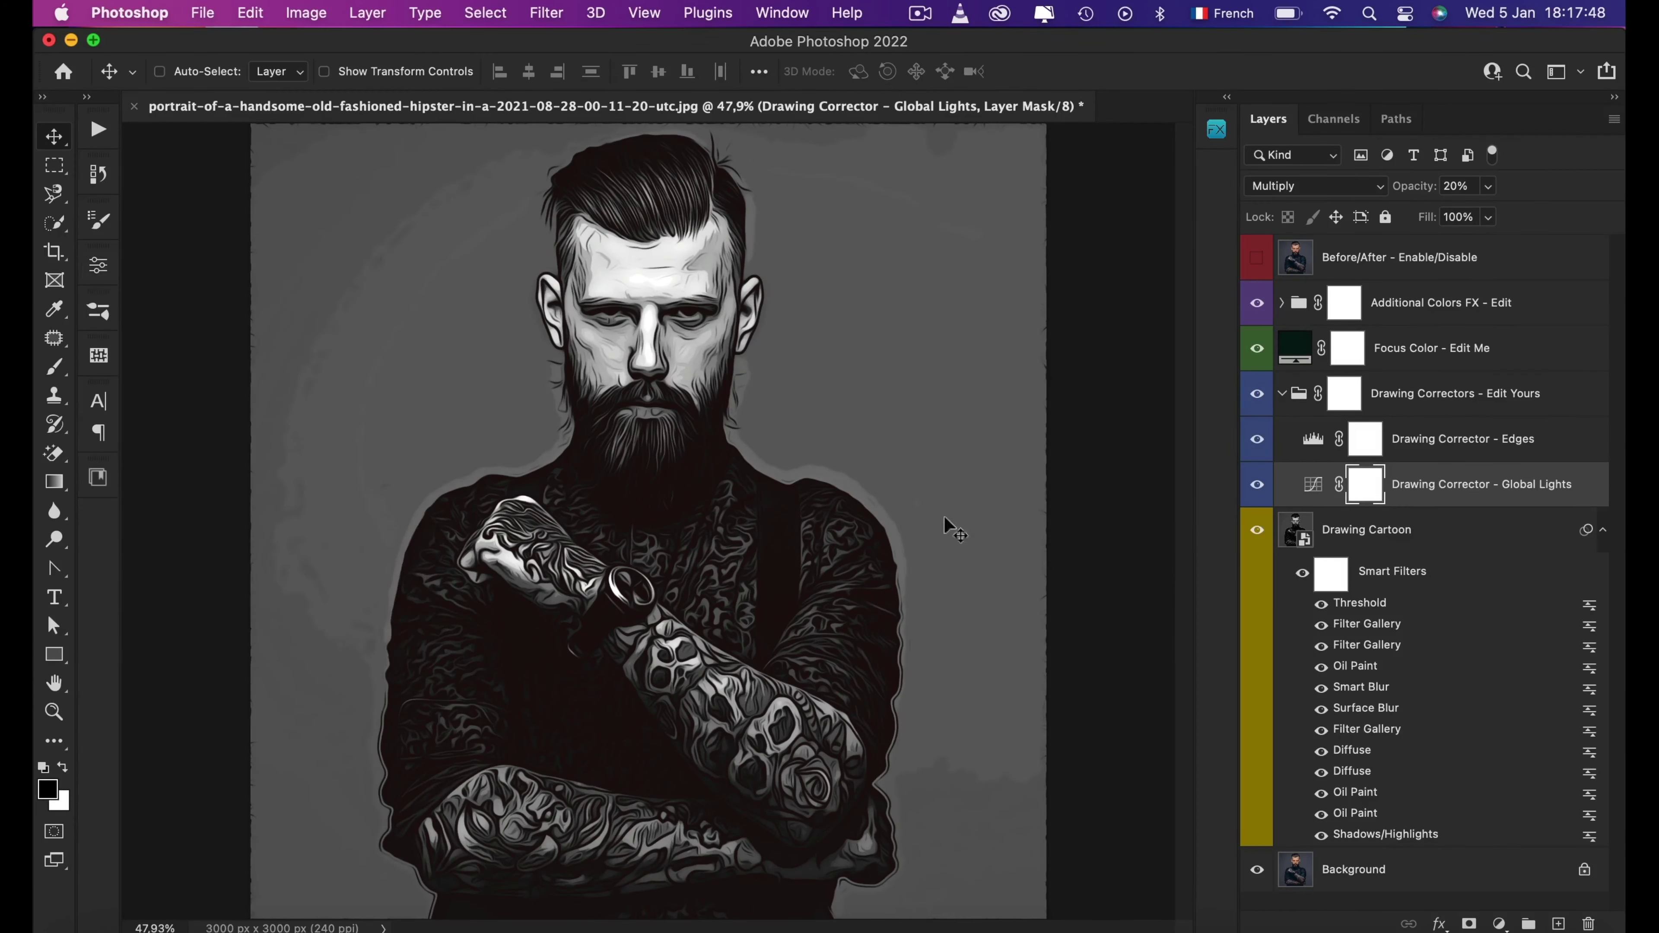
Hide and show both Drawing Corrector layers again to compare their effect, and collapse the Drawing Correctors - Edit Yours group
click(1258, 444)
click(1263, 489)
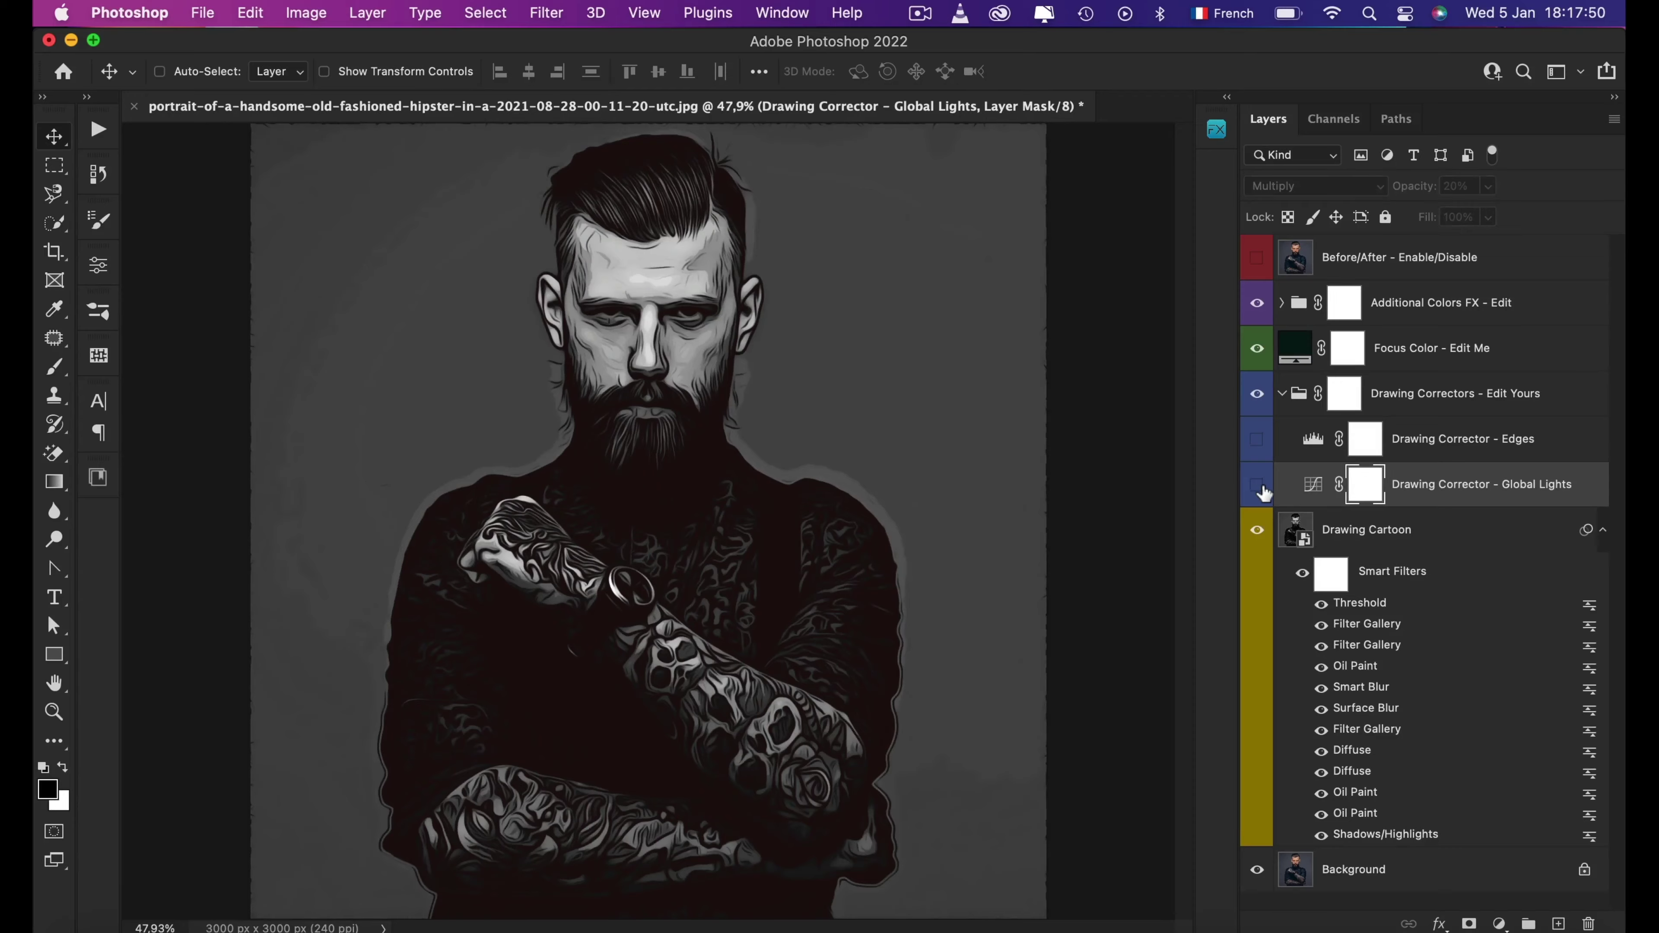
click(1260, 486)
click(1261, 440)
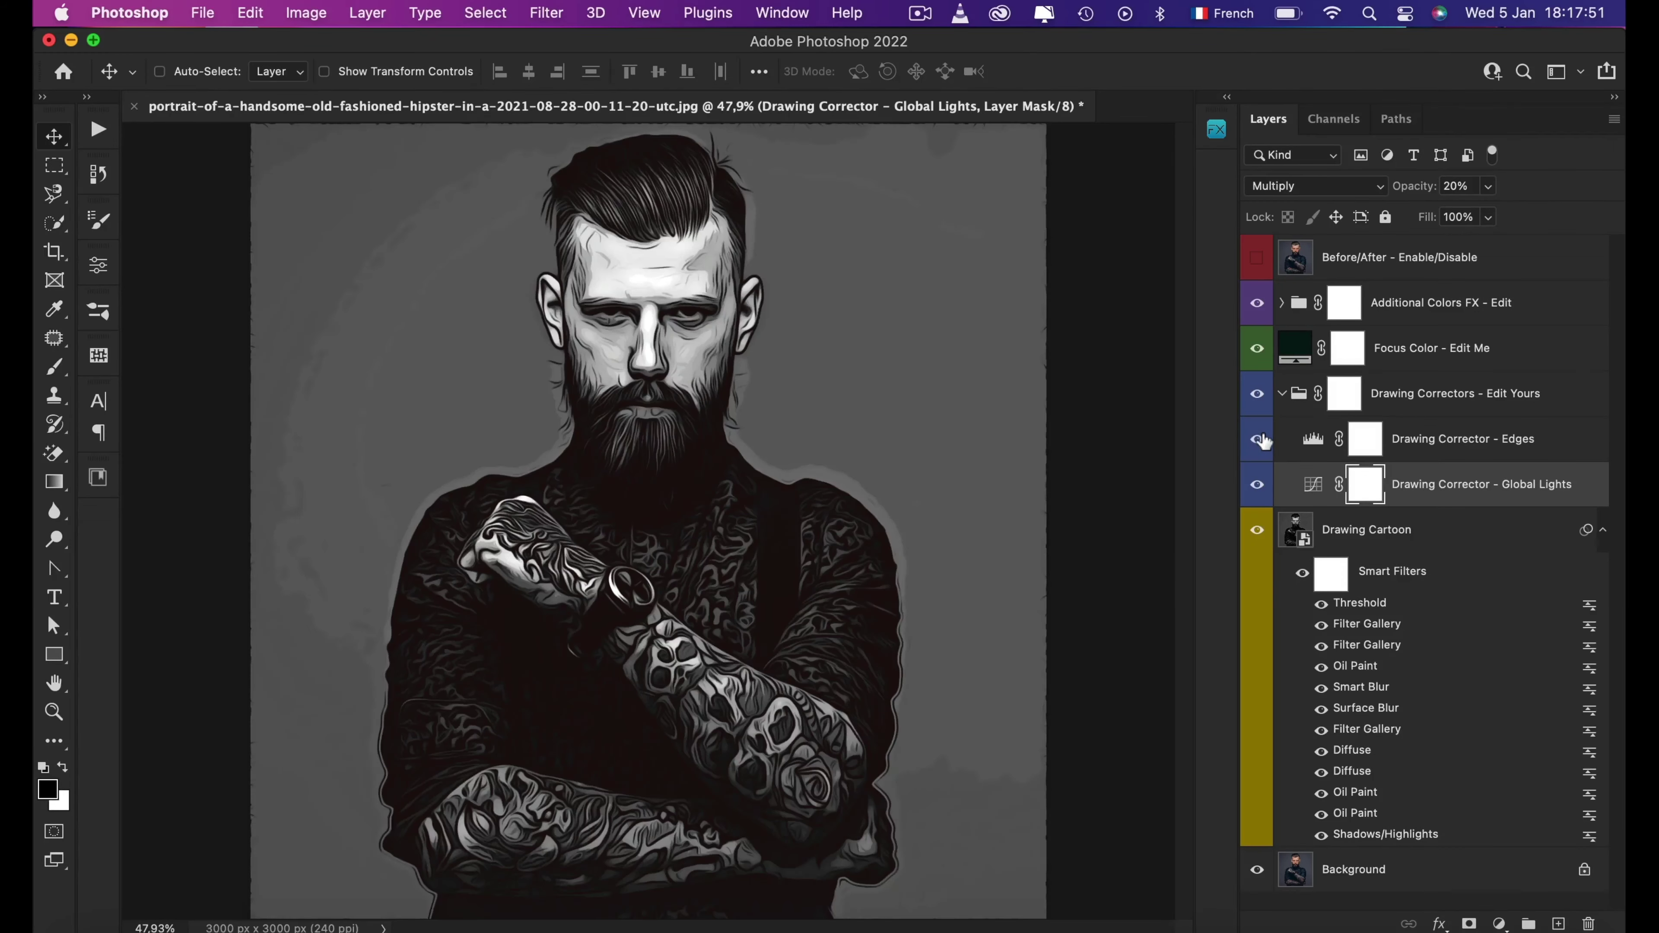
click(1282, 394)
Turn all smart filters of the Drawing Cartoon layer off and back on to compare the portrait with and without them
click(1558, 446)
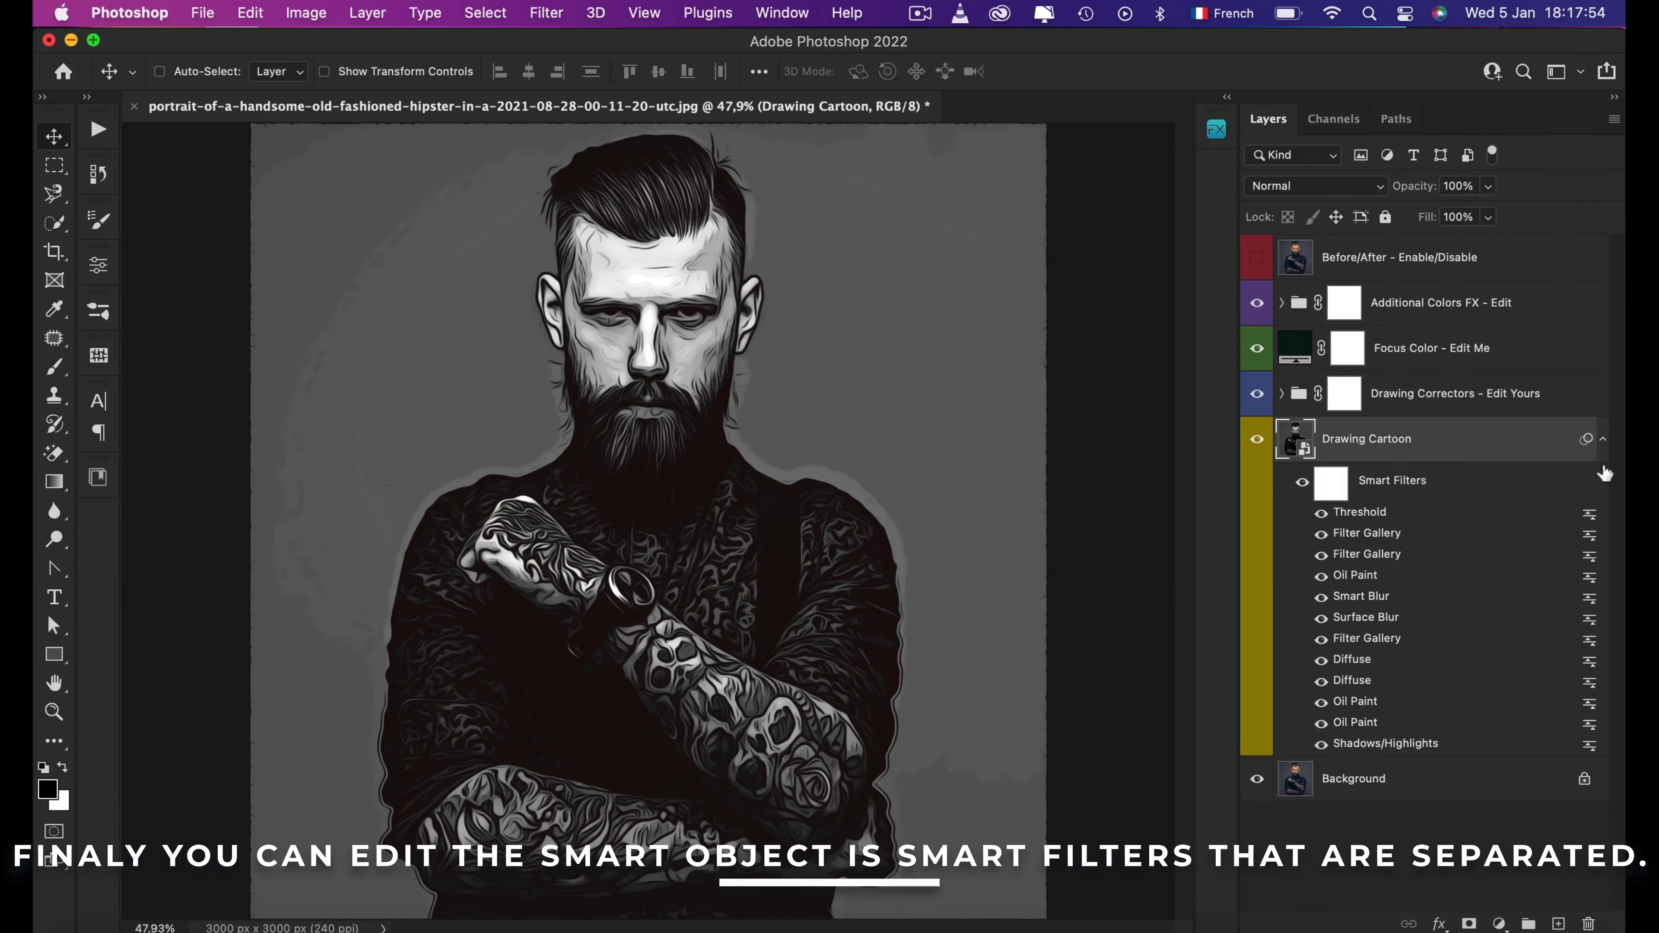
click(1302, 482)
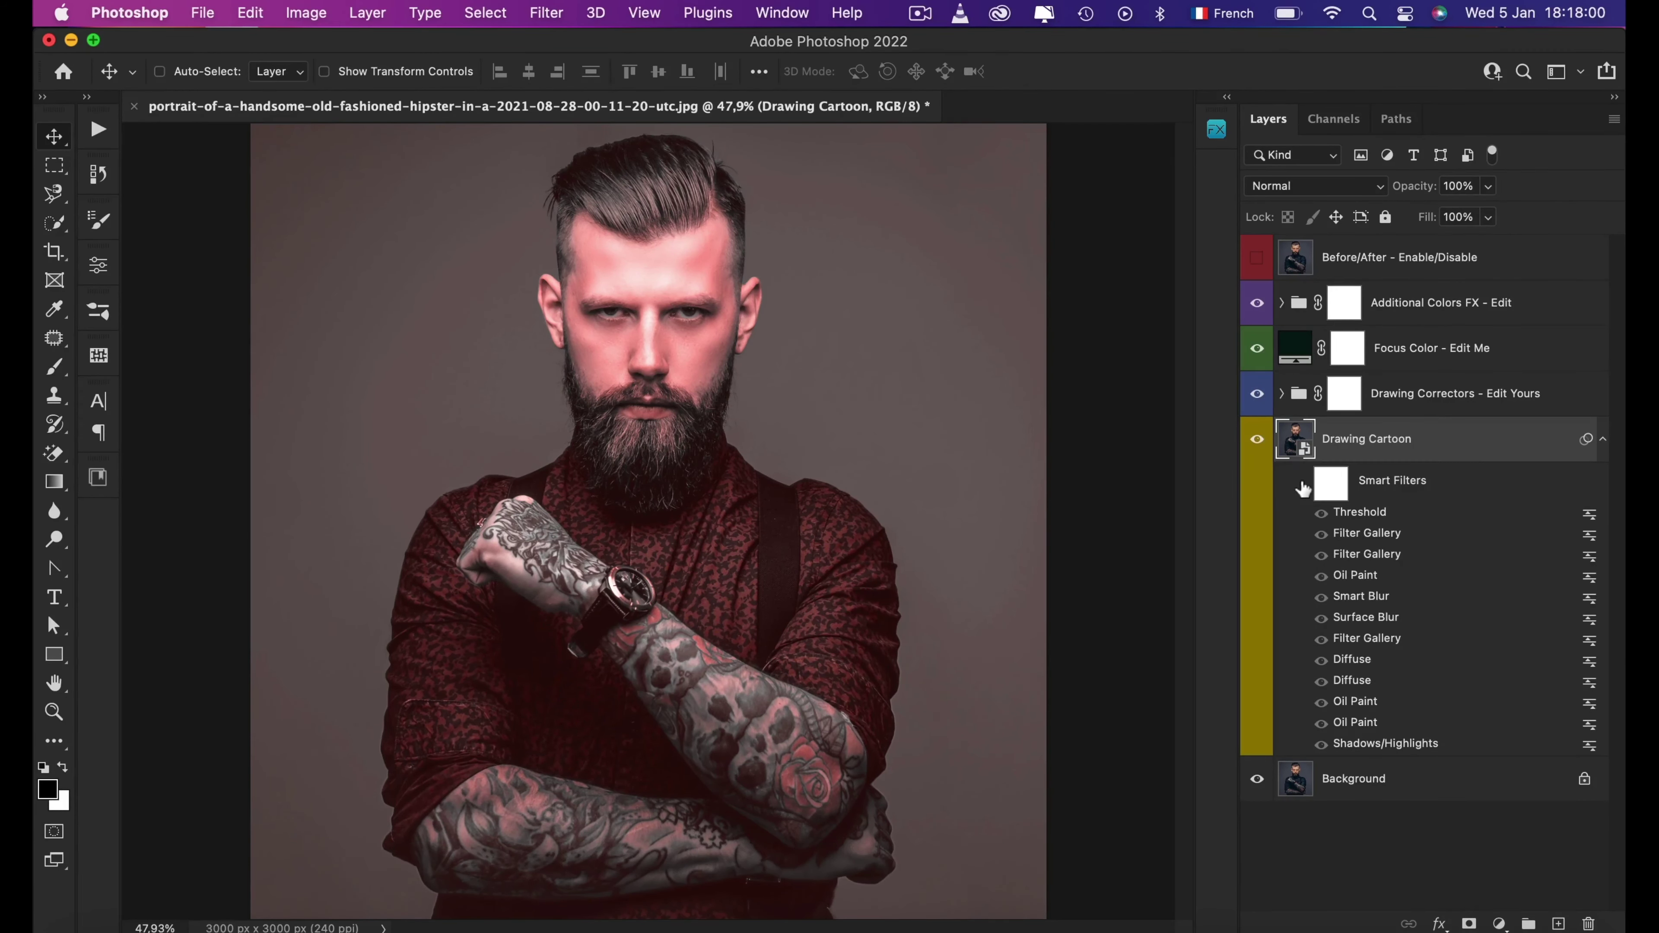
click(1302, 486)
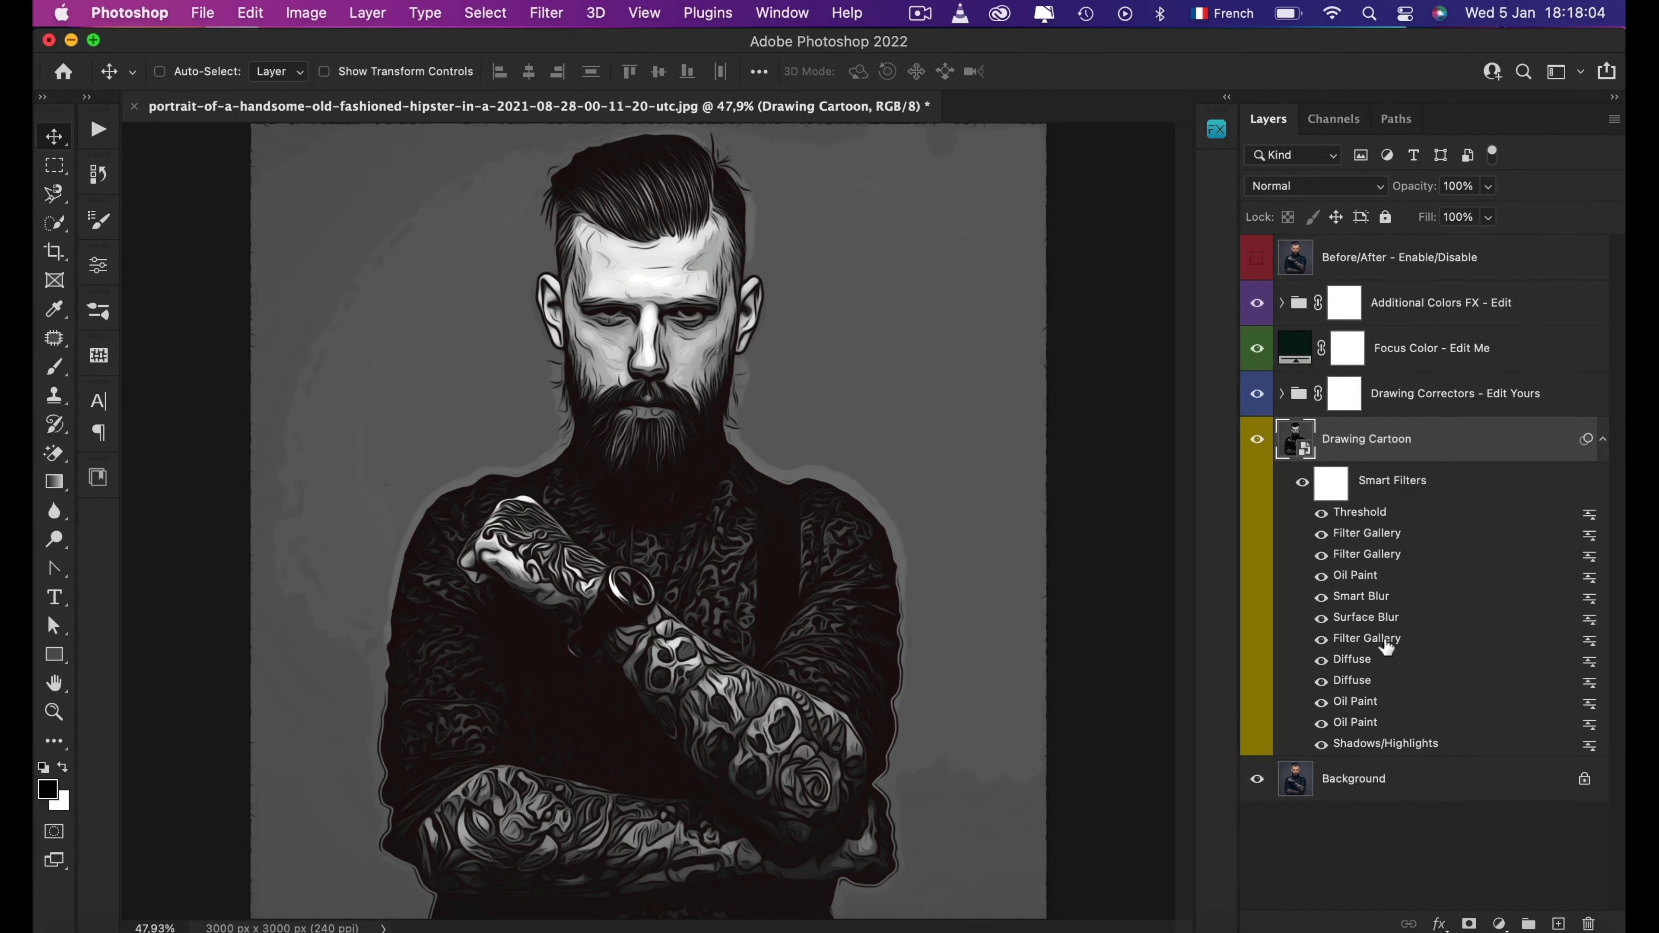
Collapse the Drawing Cartoon layer's smart filter list and view the finished artwork in full screen mode
click(1603, 439)
key(f)
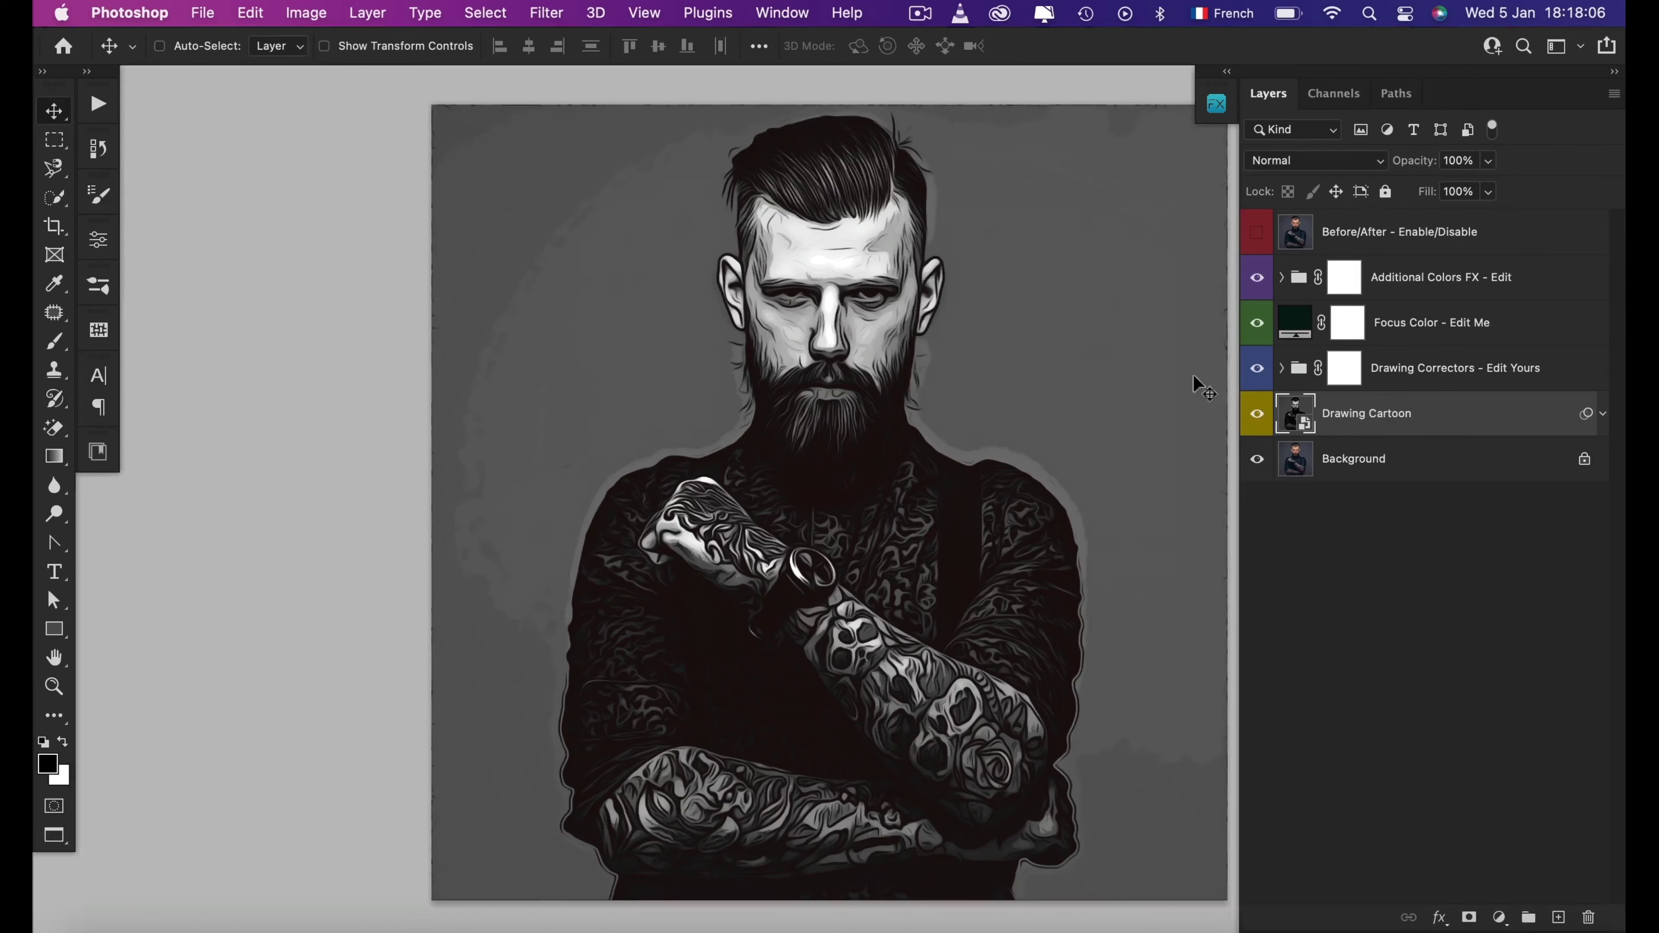
key(f)
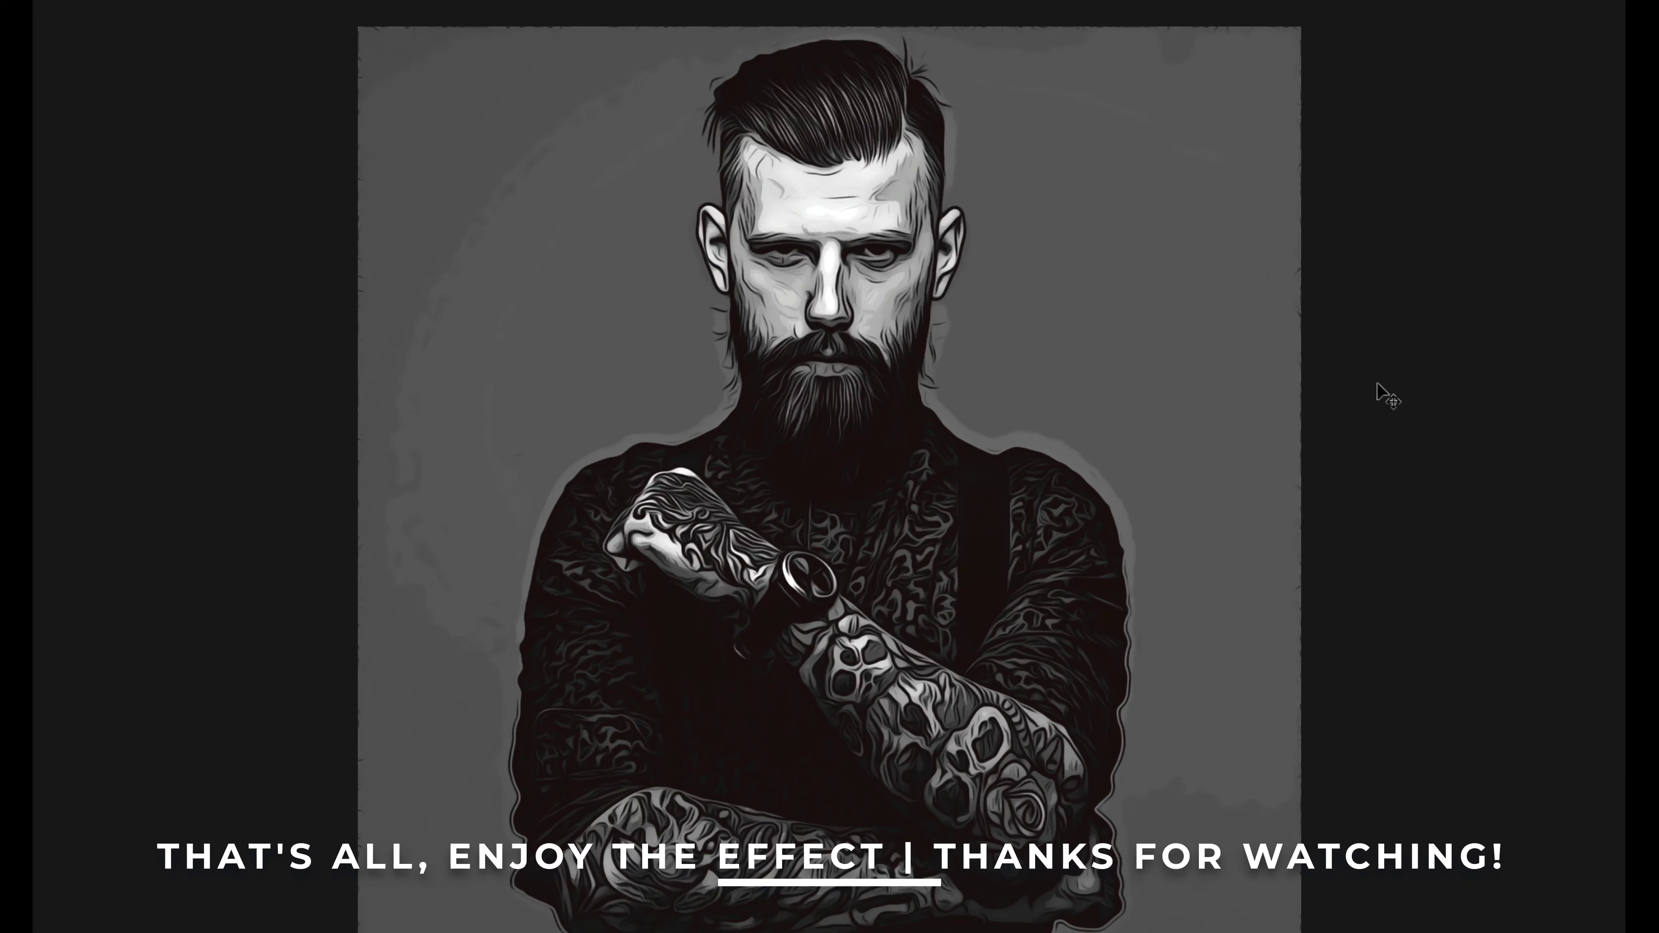